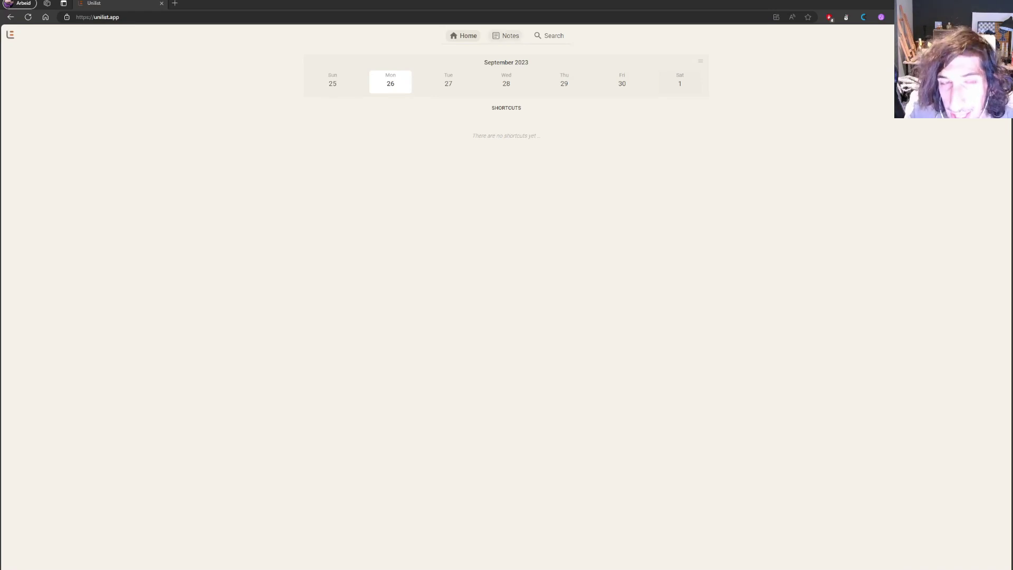
Open the Notes page to list the Personal social media folder
{"action": "left_click", "coordinate": [505, 35]}
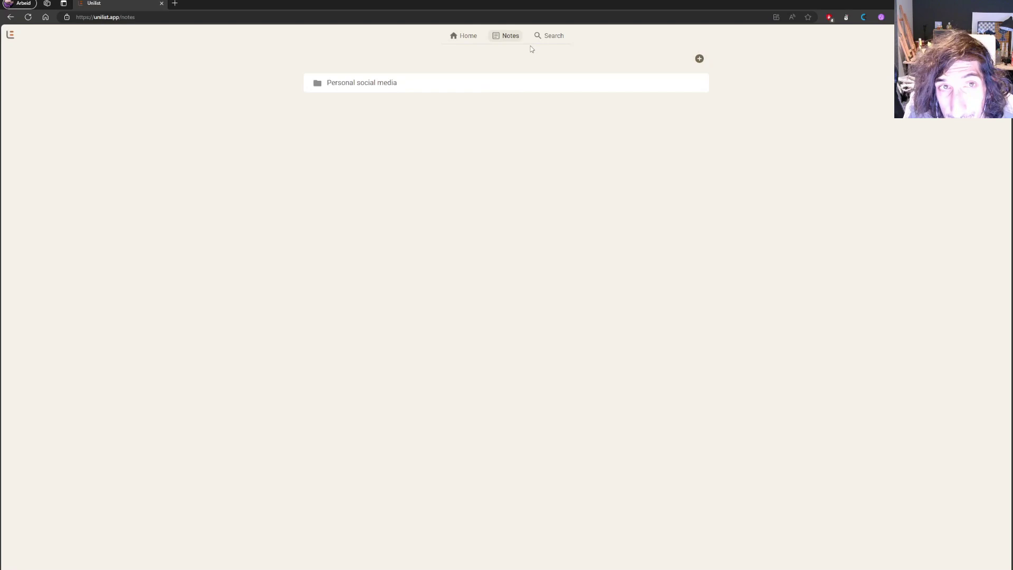
Create a new folder named 'Tasls' and open it
{"action": "left_click", "coordinate": [470, 39]}
{"action": "left_click", "coordinate": [502, 38]}
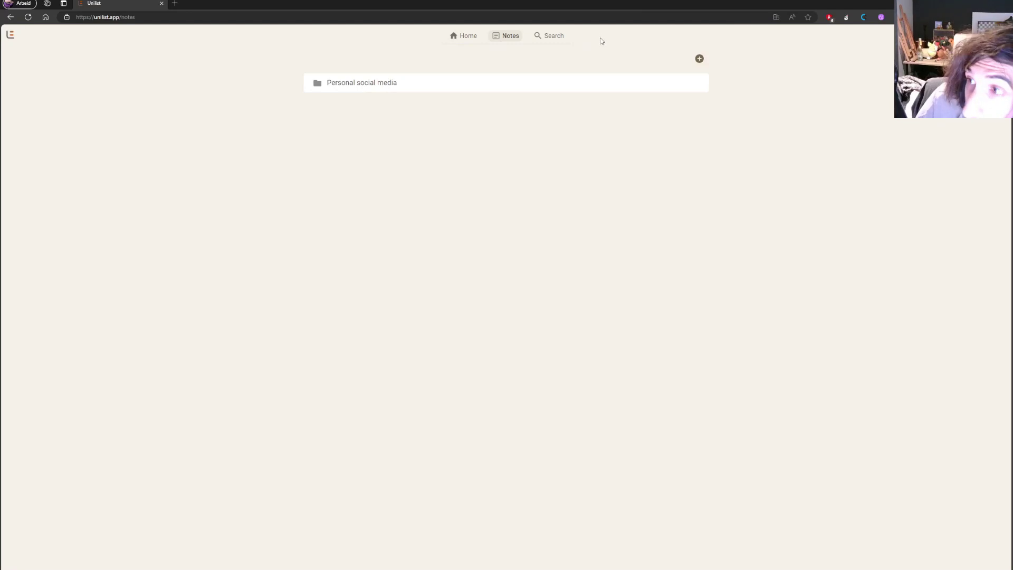
{"action": "left_click", "coordinate": [700, 59]}
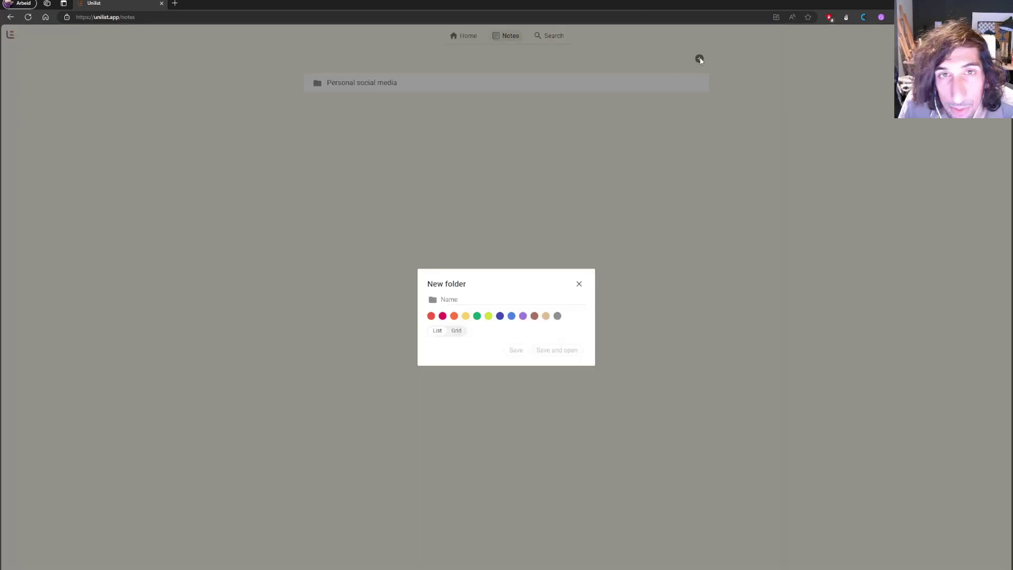
{"action": "left_click", "coordinate": [468, 299]}
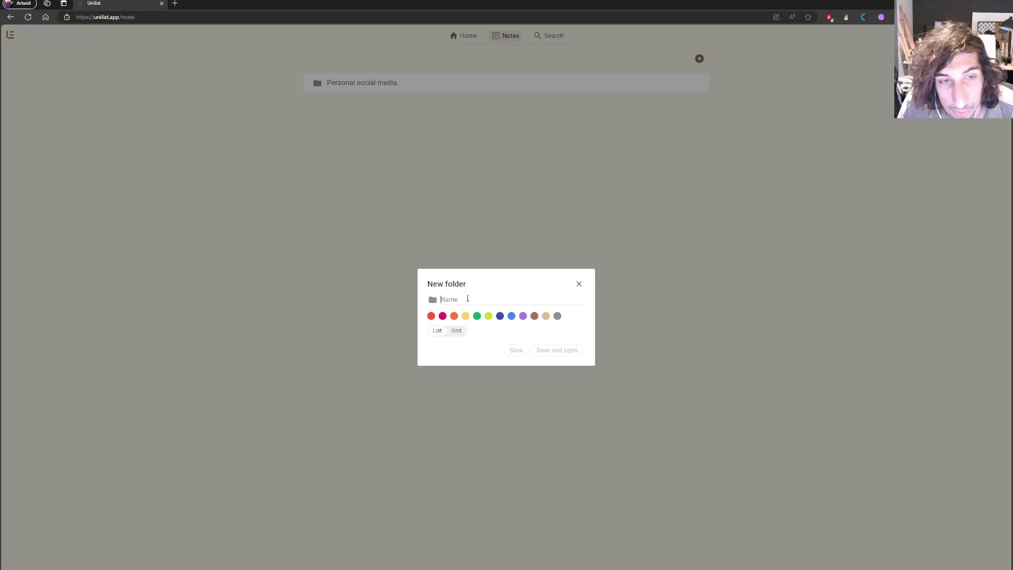
{"action": "type", "text": "Tasls"}
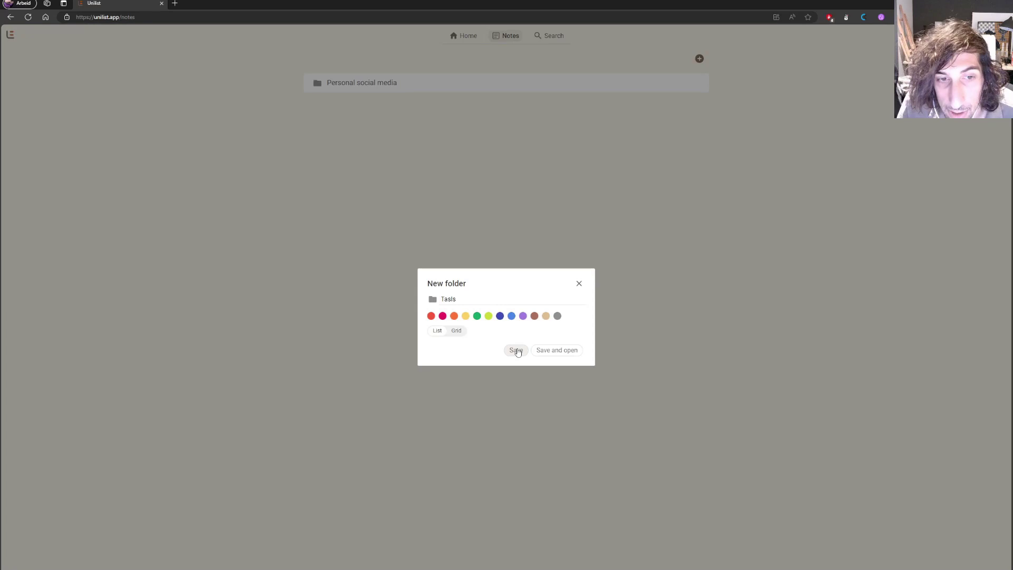
{"action": "left_click", "coordinate": [551, 351]}
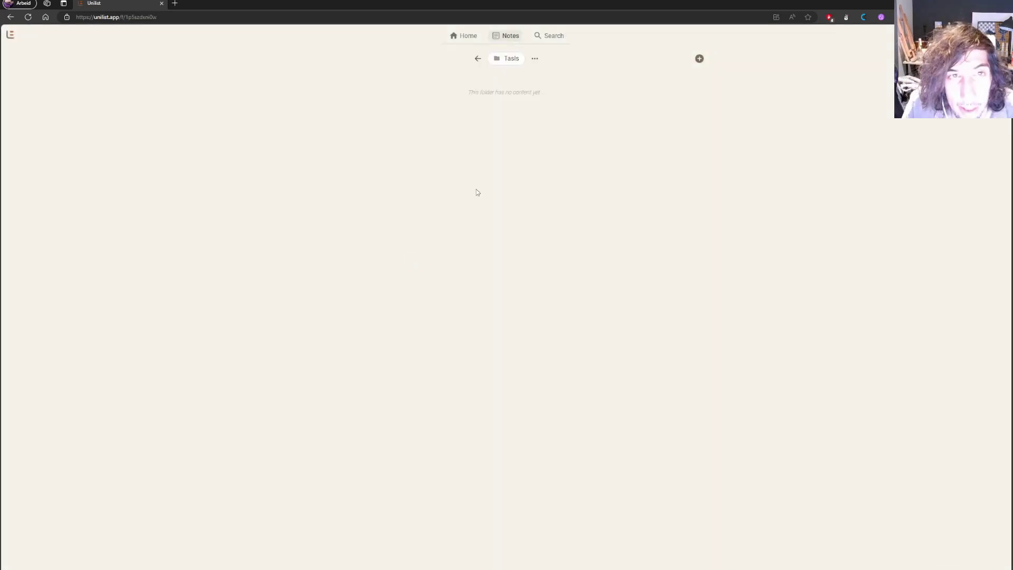
Create a note titled 'Tasks for 27.09' inside the Tasls folder
{"action": "left_click", "coordinate": [700, 58]}
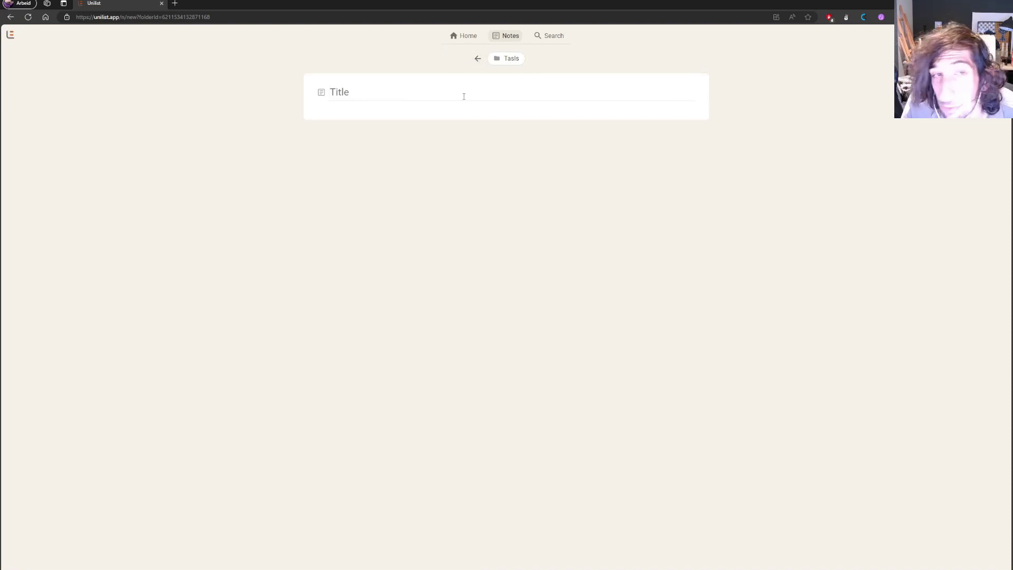
{"action": "left_click", "coordinate": [436, 95]}
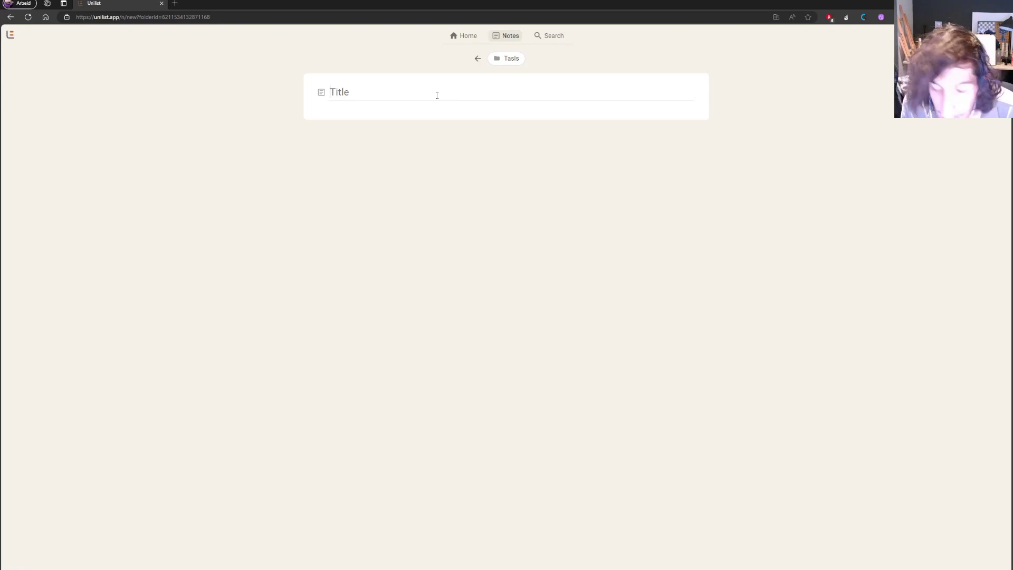
{"action": "type", "text": "Tasls"}
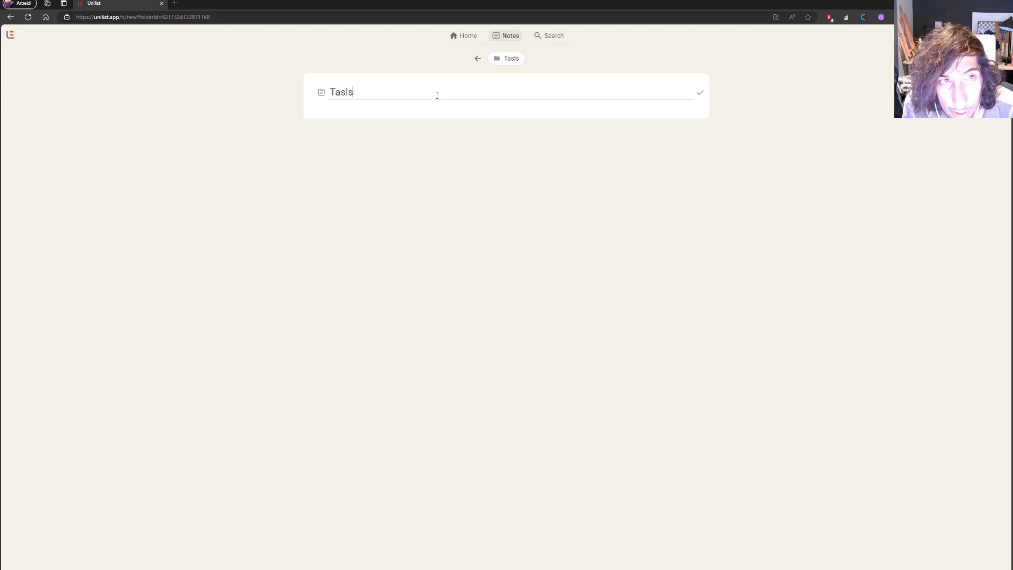
{"action": "key", "text": "BackSpace"}
{"action": "key", "text": "BackSpace"}
{"action": "type", "text": "ks for"}
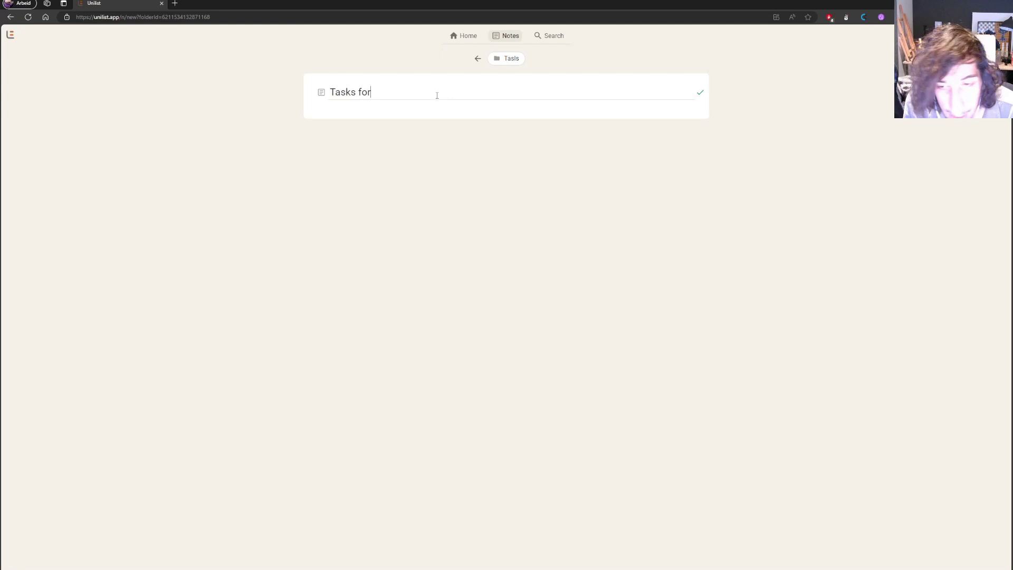
{"action": "type", "text": " 27.09"}
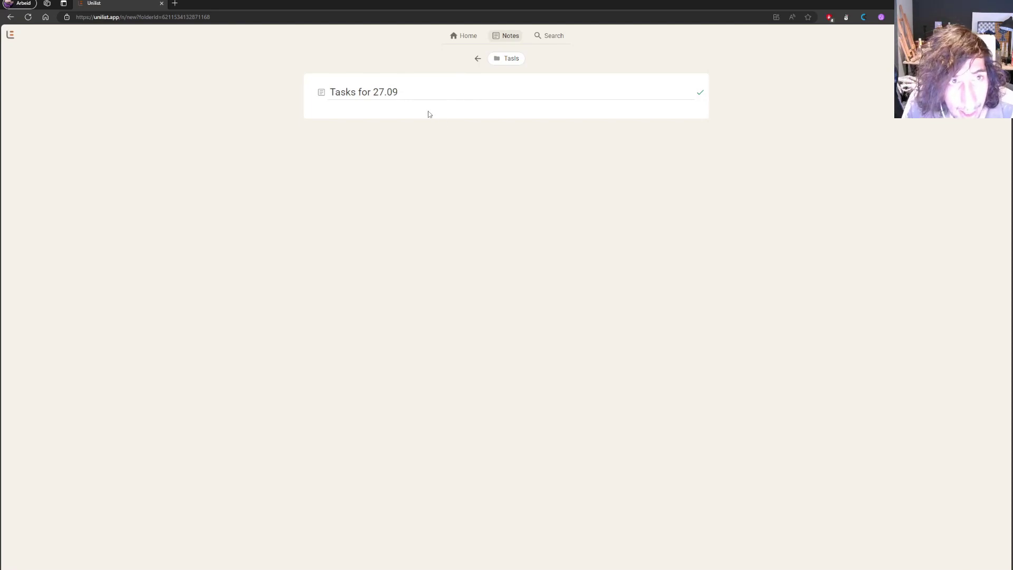
{"action": "left_click", "coordinate": [700, 95]}
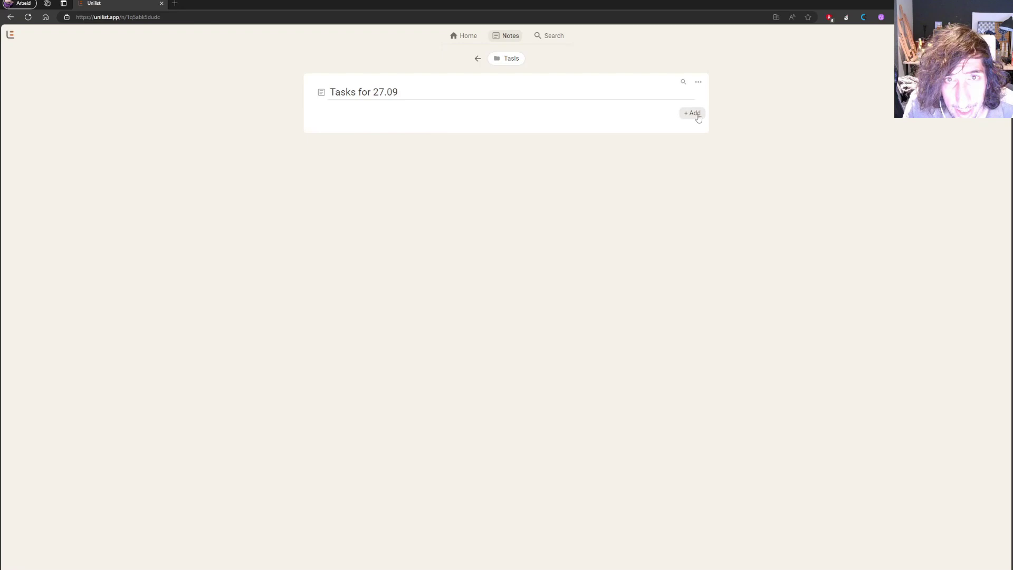
Add the item 'Take out trash' to the Tasks for 27.09 note
{"action": "left_click", "coordinate": [693, 114]}
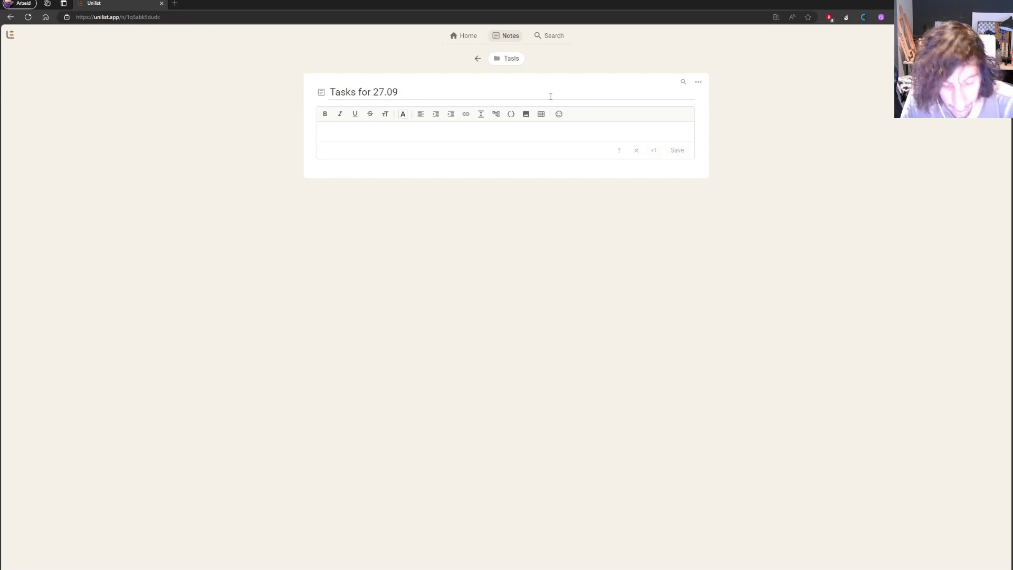
{"action": "left_click_drag", "start_coordinate": [438, 91], "coordinate": [320, 94]}
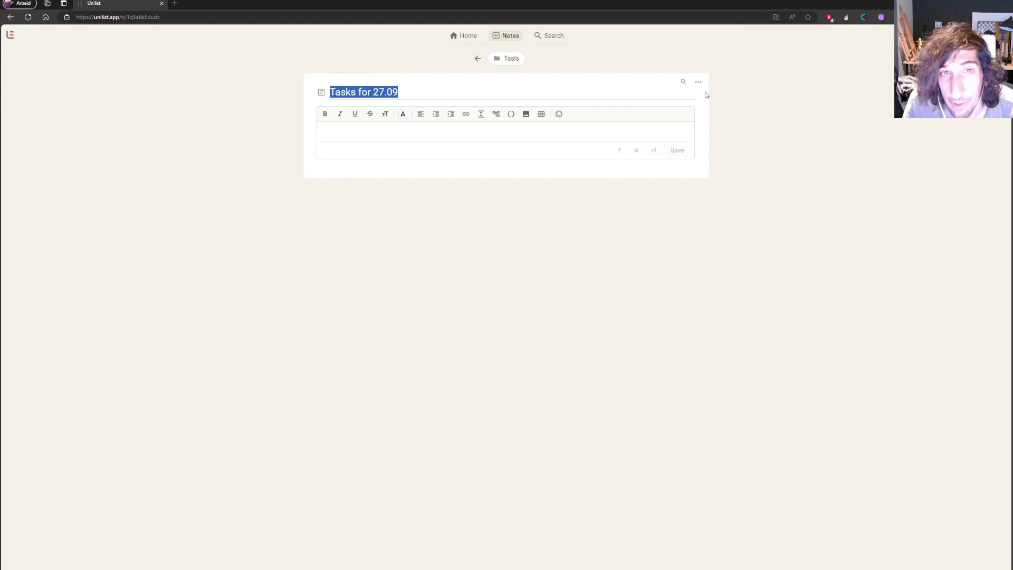
{"action": "left_click", "coordinate": [423, 131]}
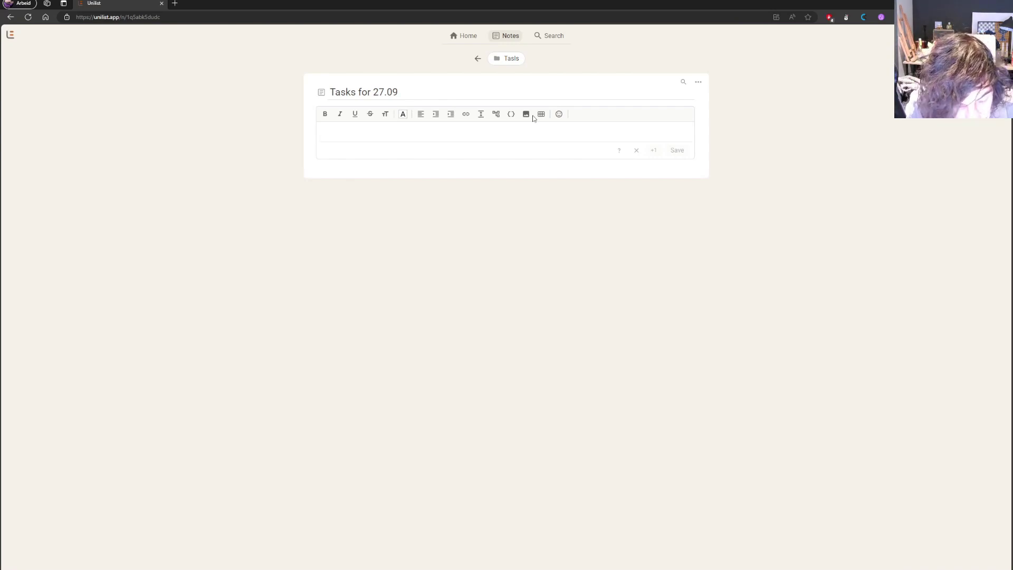
{"action": "type", "text": "**"}
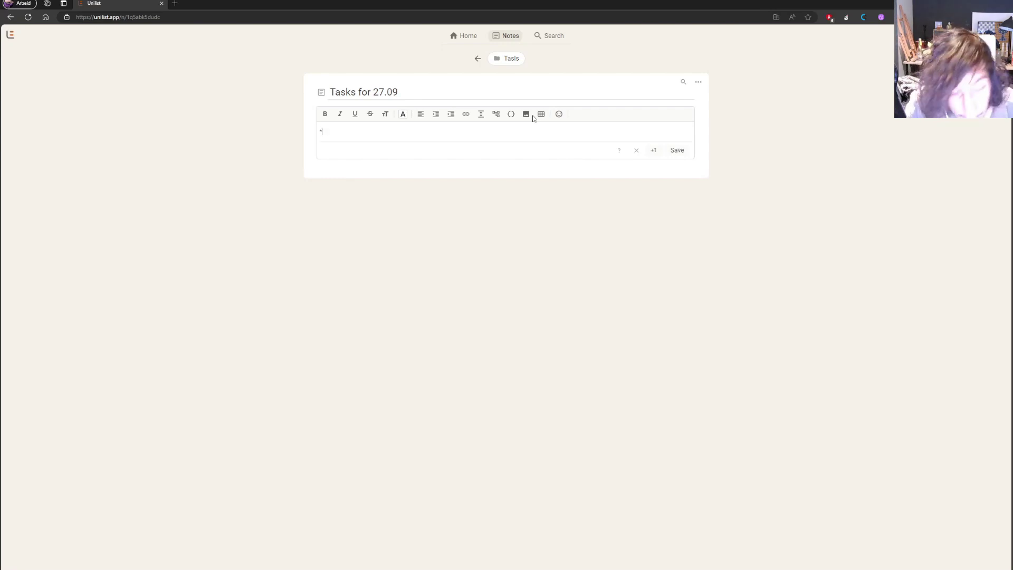
{"action": "type", "text": "bold"}
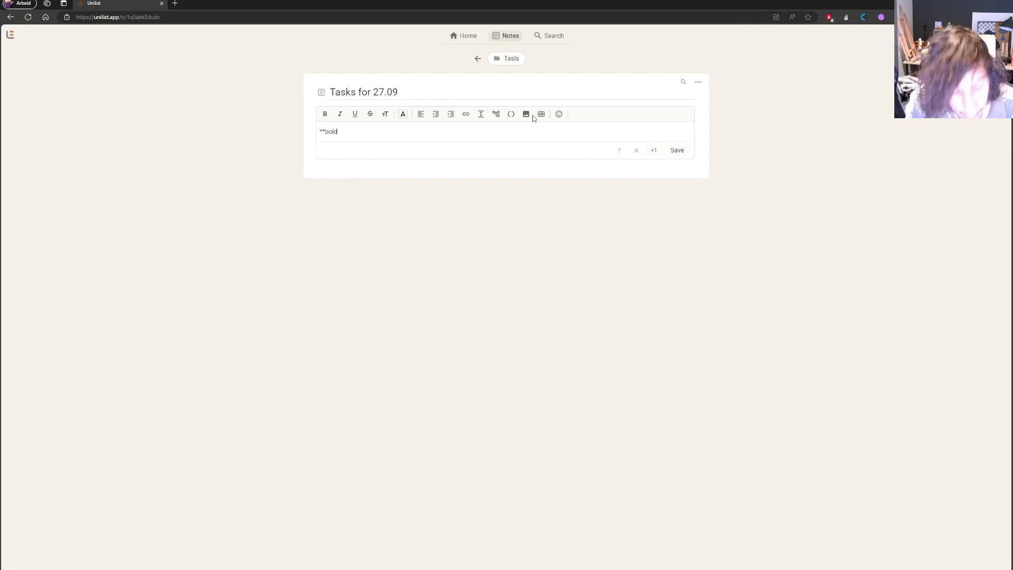
{"action": "type", "text": "**"}
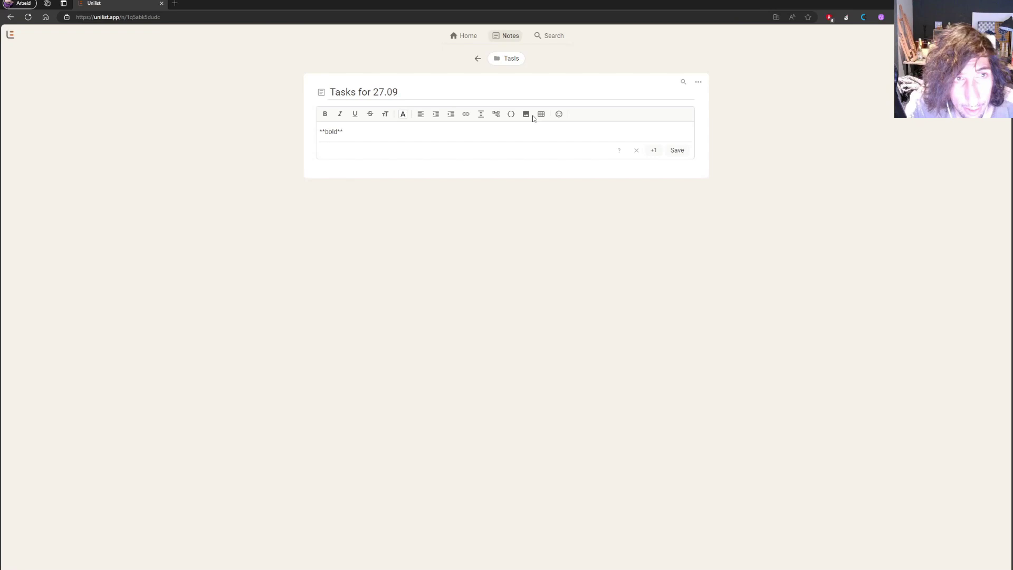
{"action": "key", "text": "BackSpace"}
{"action": "key", "text": "BackSpace"}
{"action": "key", "text": "BackSpace"}
{"action": "key", "text": "BackSpace"}
{"action": "key", "text": "BackSpace"}
{"action": "key", "text": "BackSpace"}
{"action": "key", "text": "BackSpace"}
{"action": "key", "text": "BackSpace"}
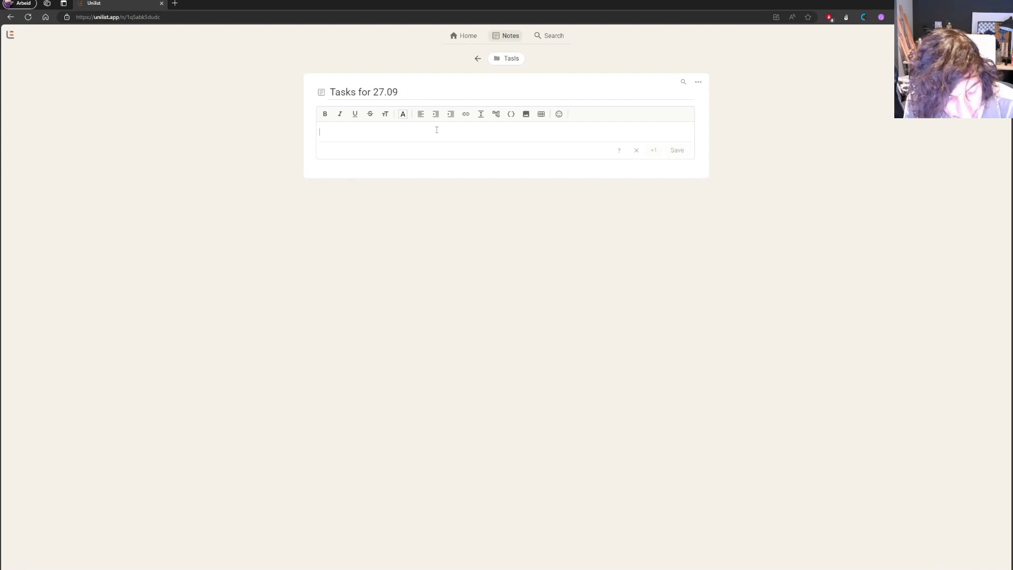
{"action": "type", "text": "-"}
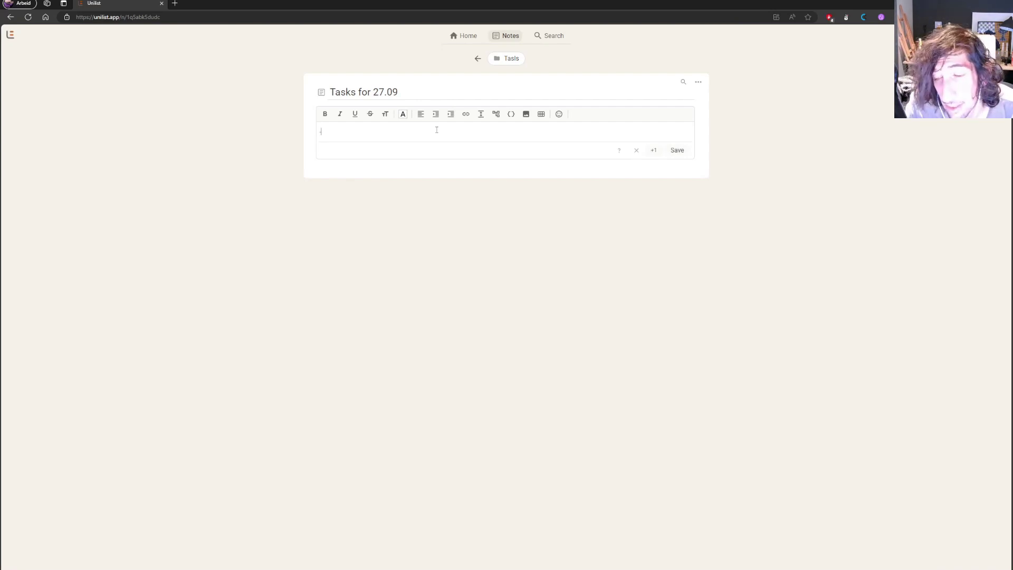
{"action": "key", "text": "BackSpace"}
{"action": "type", "text": "Take"}
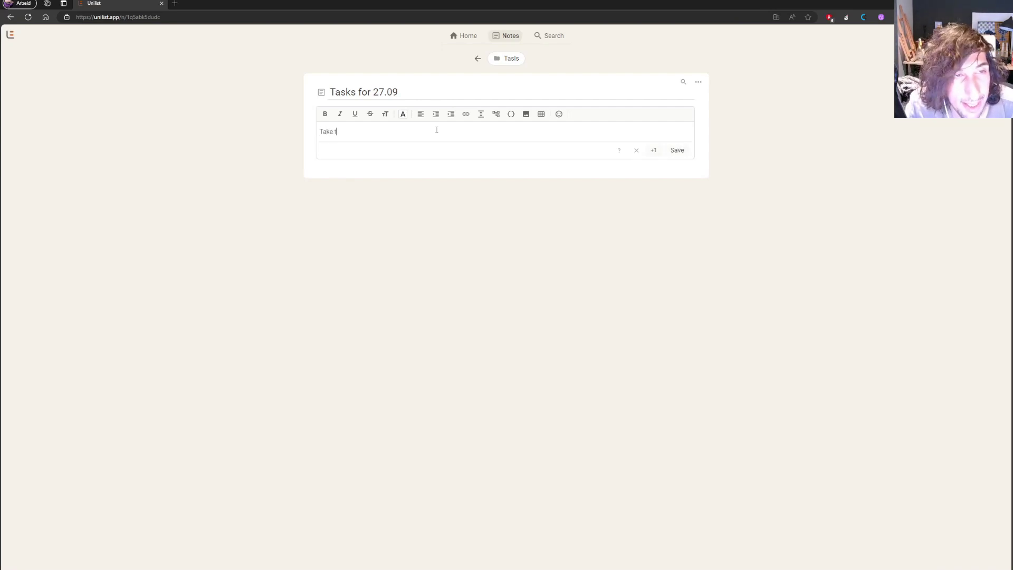
{"action": "type", "text": " out tra"}
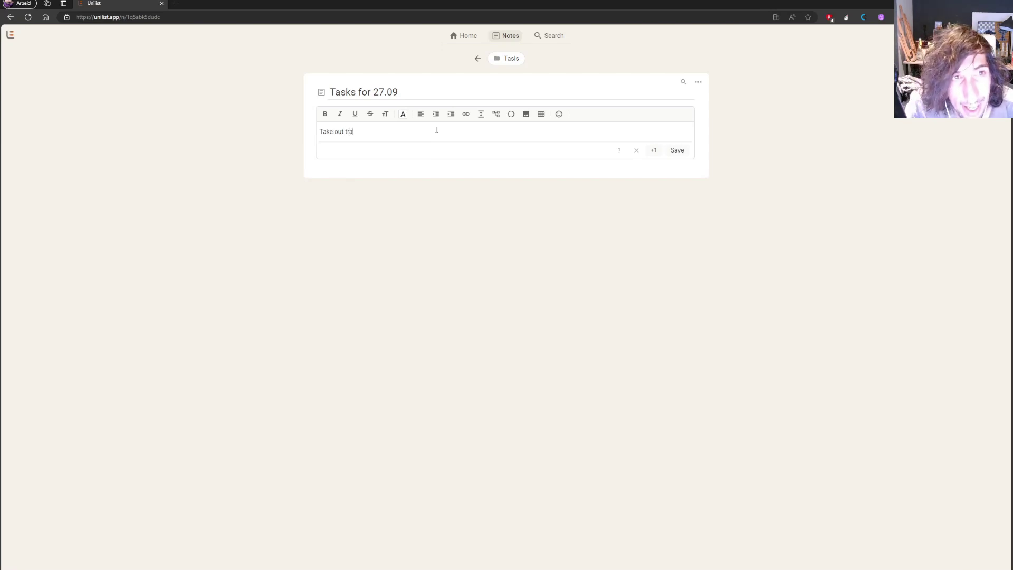
{"action": "type", "text": "sh"}
{"action": "left_click", "coordinate": [678, 150]}
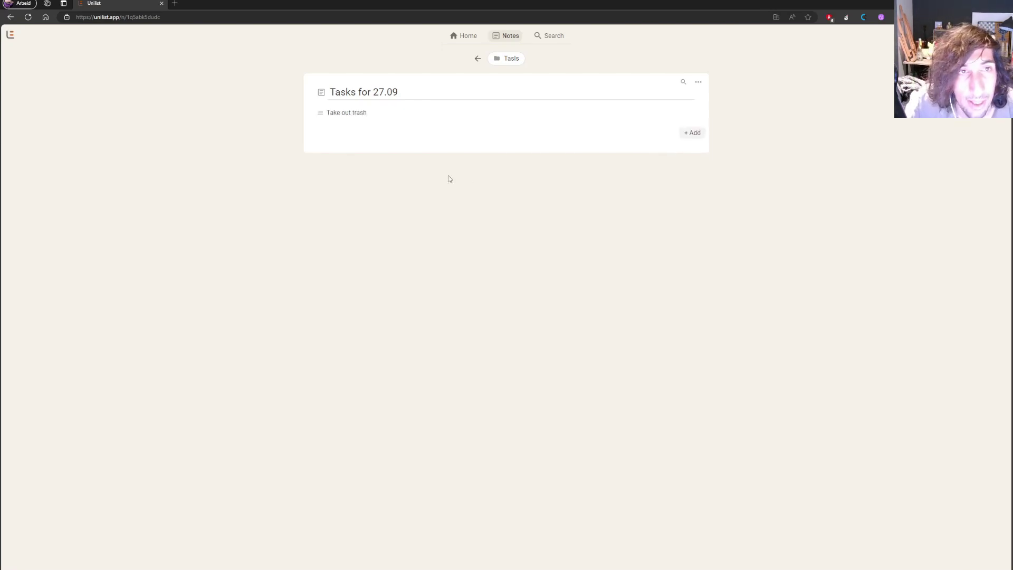
Set the 'Take out trash' item's due date to 27 September
{"action": "left_click", "coordinate": [324, 113]}
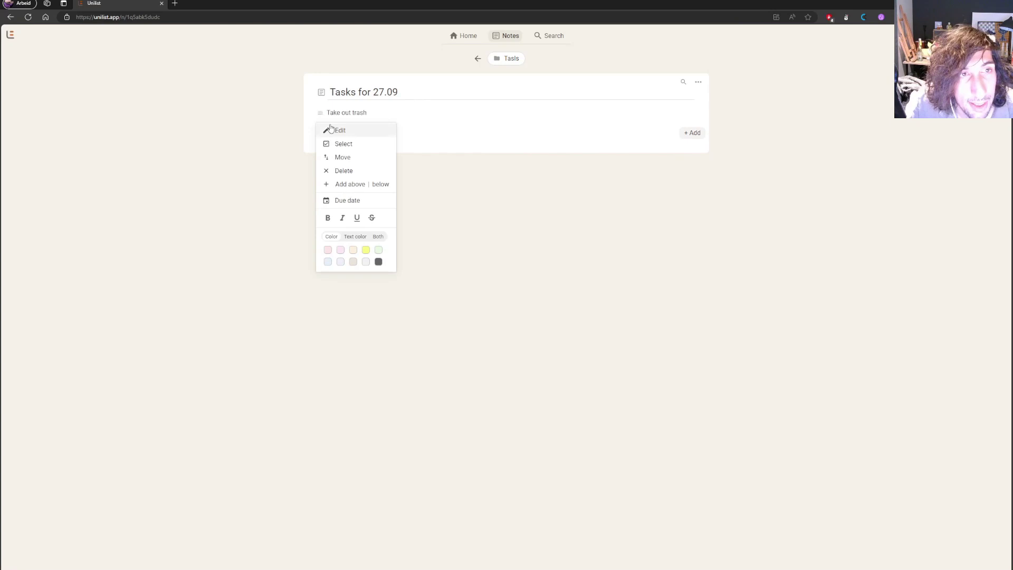
{"action": "left_click", "coordinate": [354, 201]}
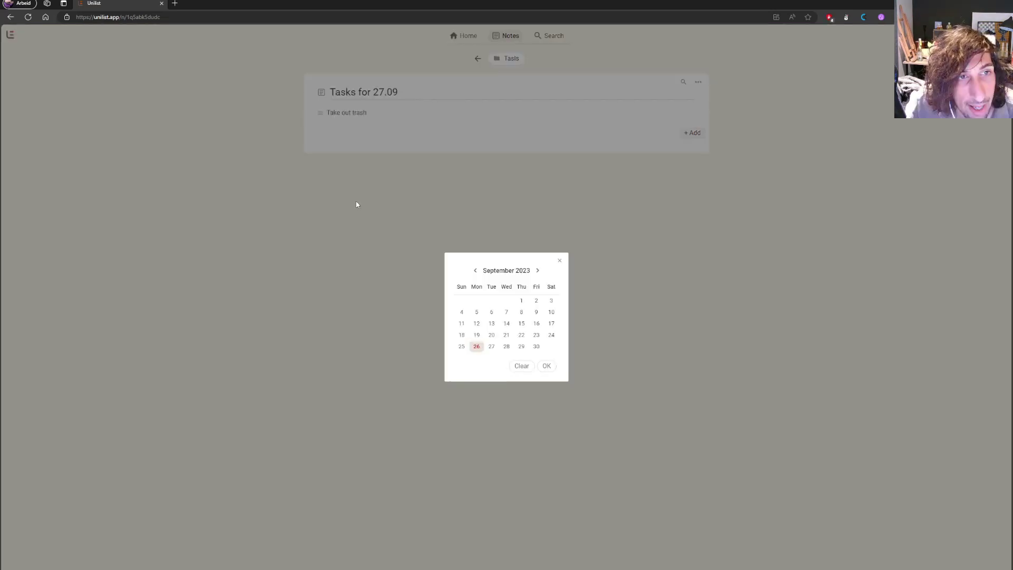
{"action": "left_click", "coordinate": [492, 346]}
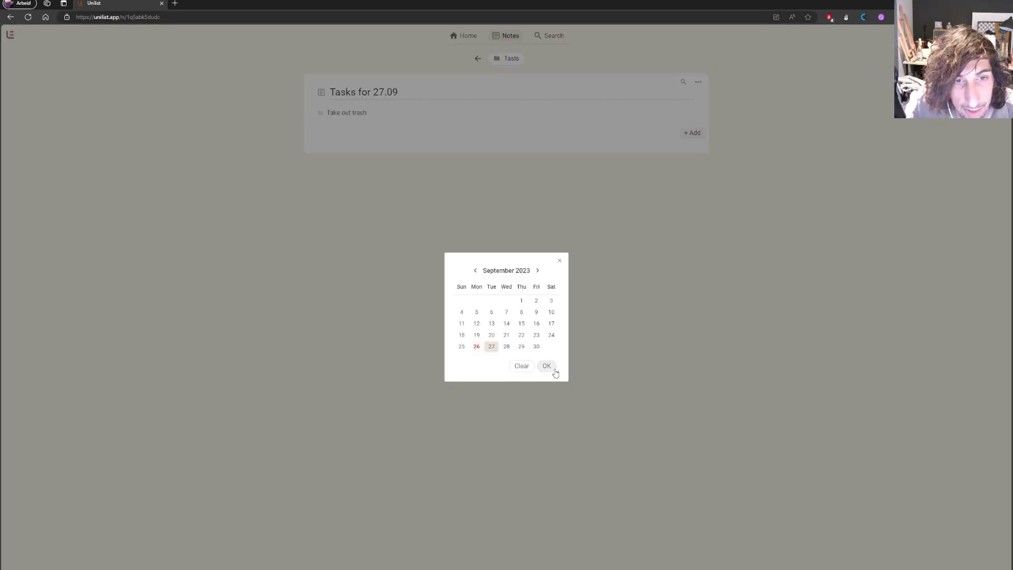
{"action": "left_click", "coordinate": [546, 365]}
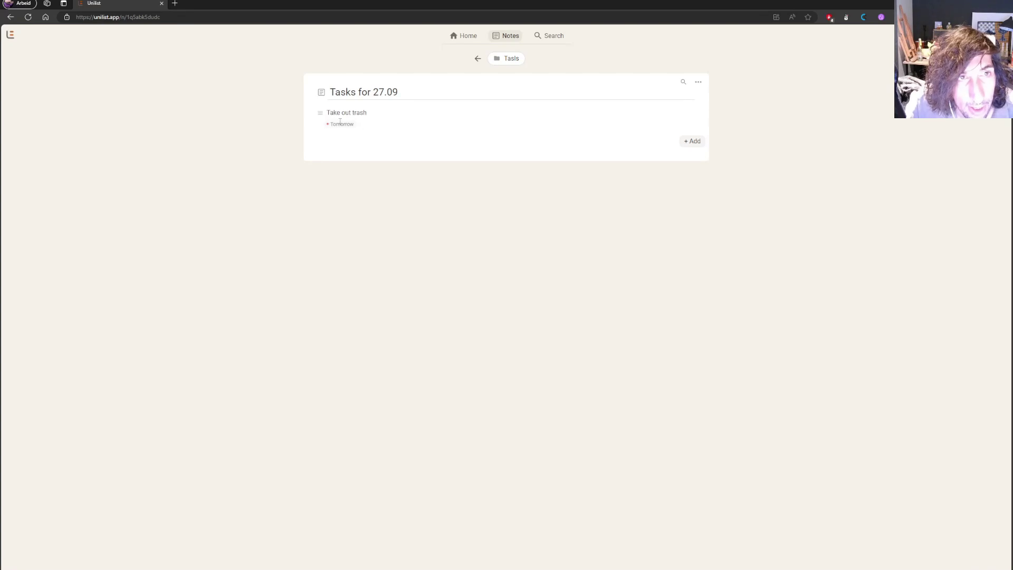
Colour the 'Take out trash' item's text pink
{"action": "left_click", "coordinate": [319, 114]}
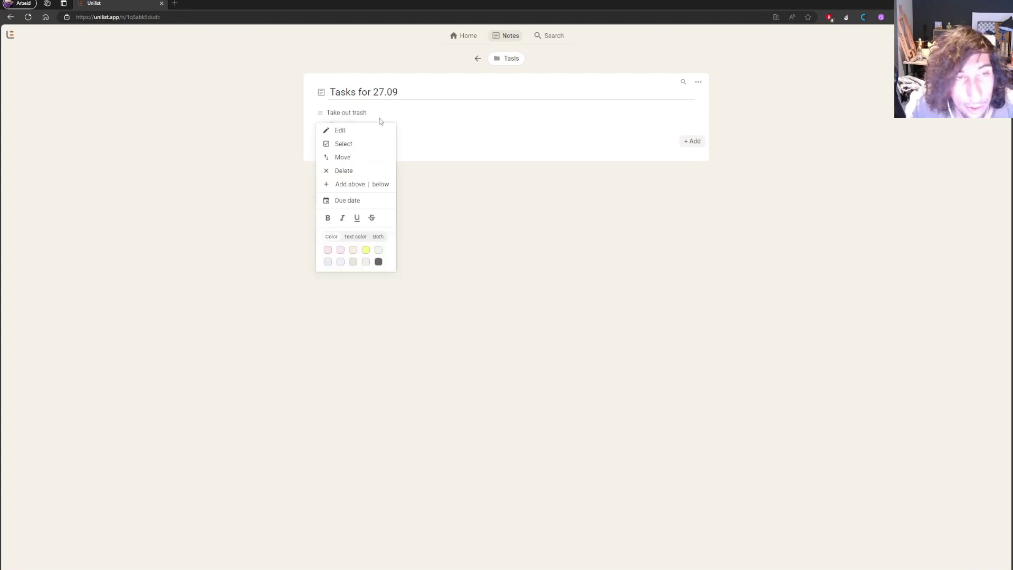
{"action": "left_click", "coordinate": [355, 236]}
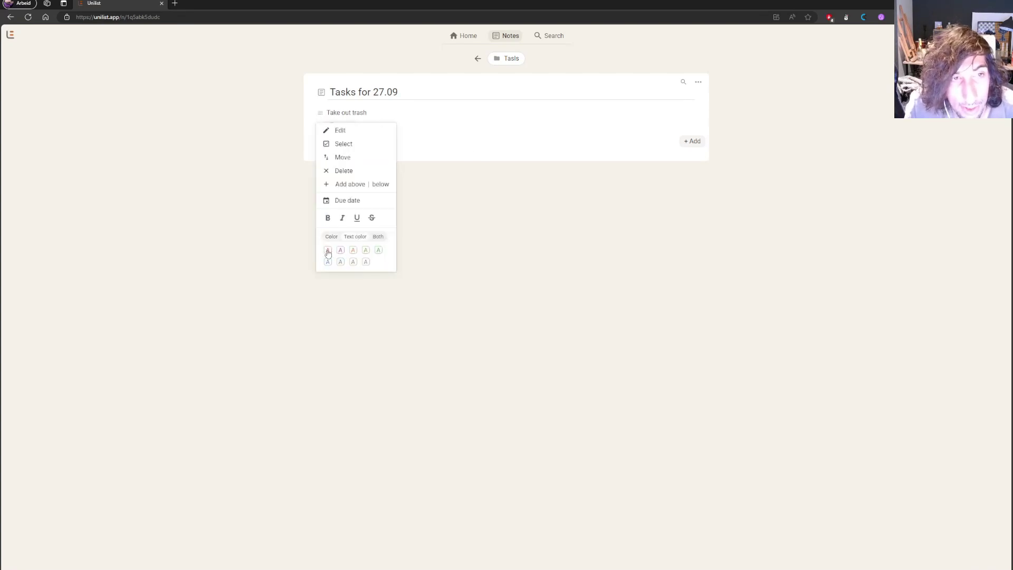
{"action": "left_click", "coordinate": [340, 250]}
{"action": "left_click", "coordinate": [323, 116]}
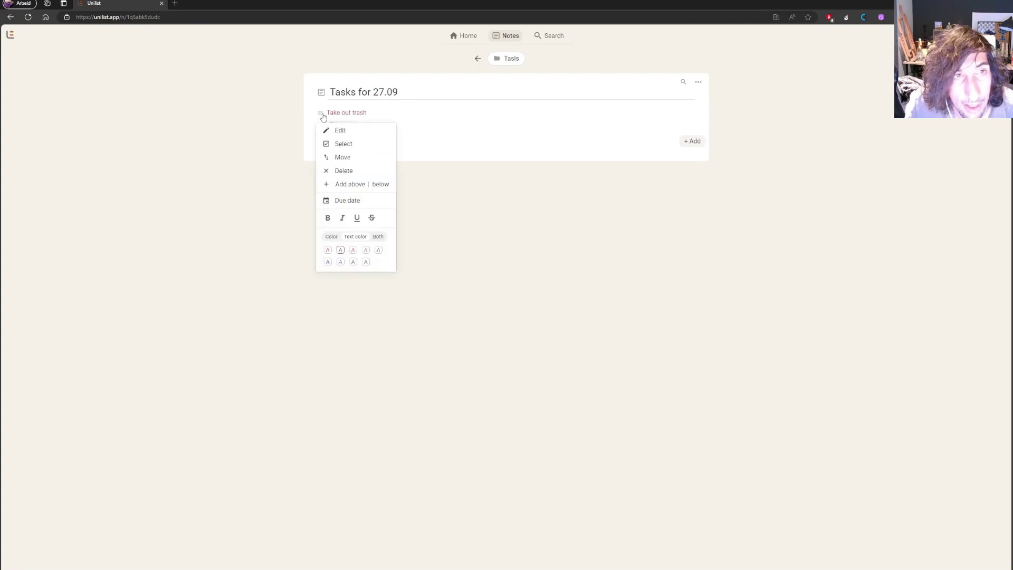
{"action": "left_click", "coordinate": [323, 115]}
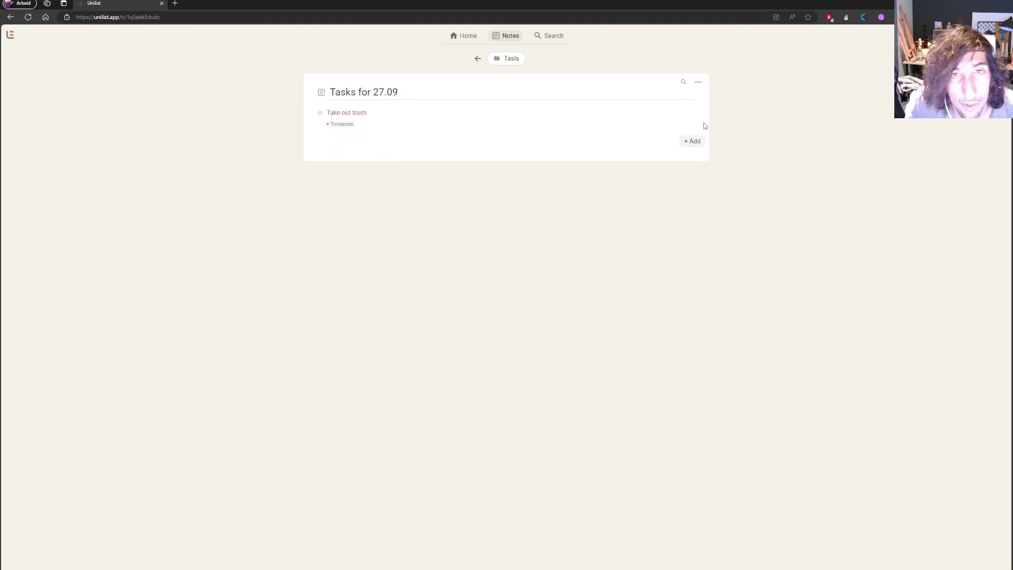
{"action": "left_click", "coordinate": [692, 141]}
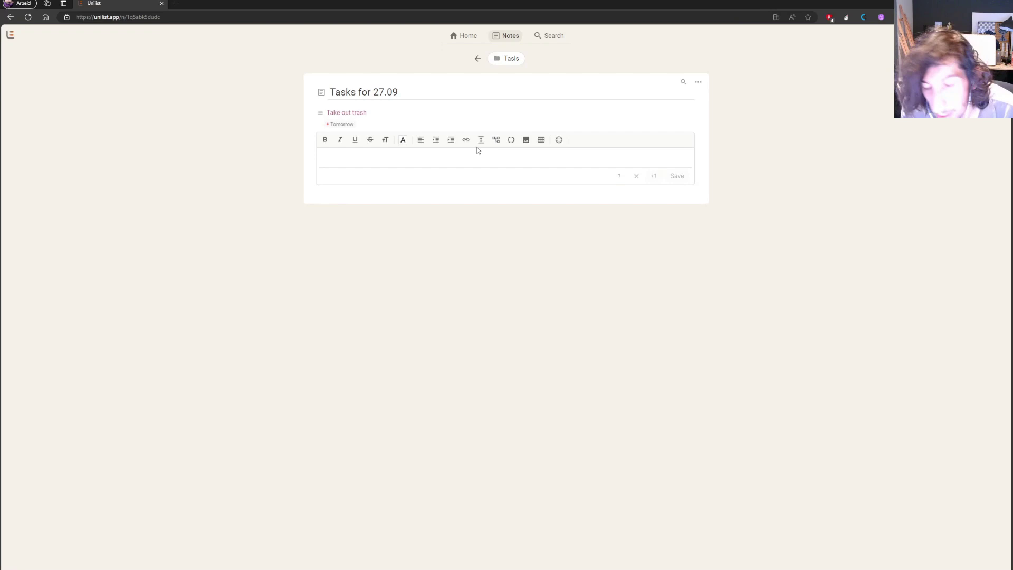
Add the item 'Go for a run' with a second line 'Run 5km'
{"action": "type", "text": "G"}
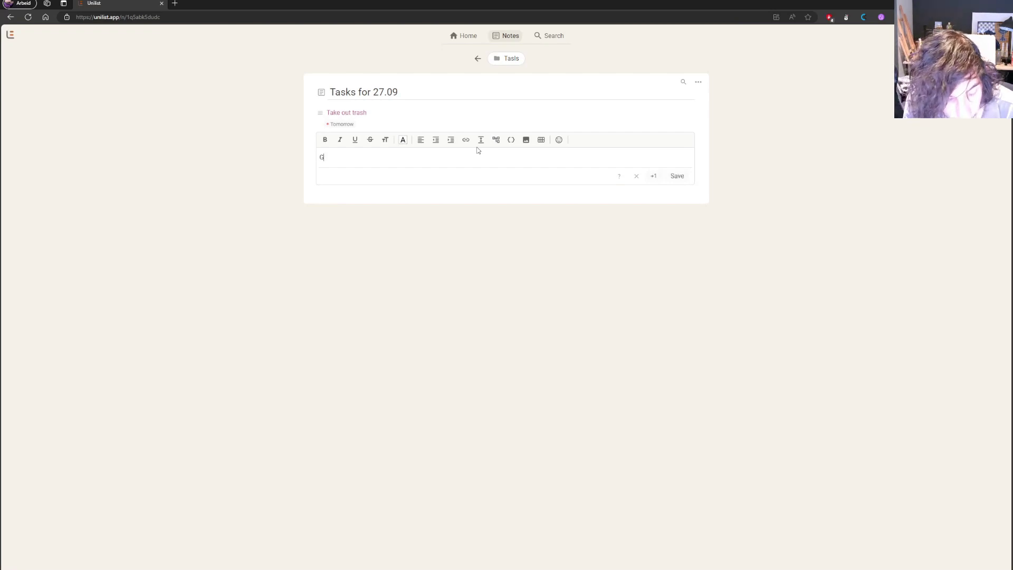
{"action": "type", "text": "o for a run"}
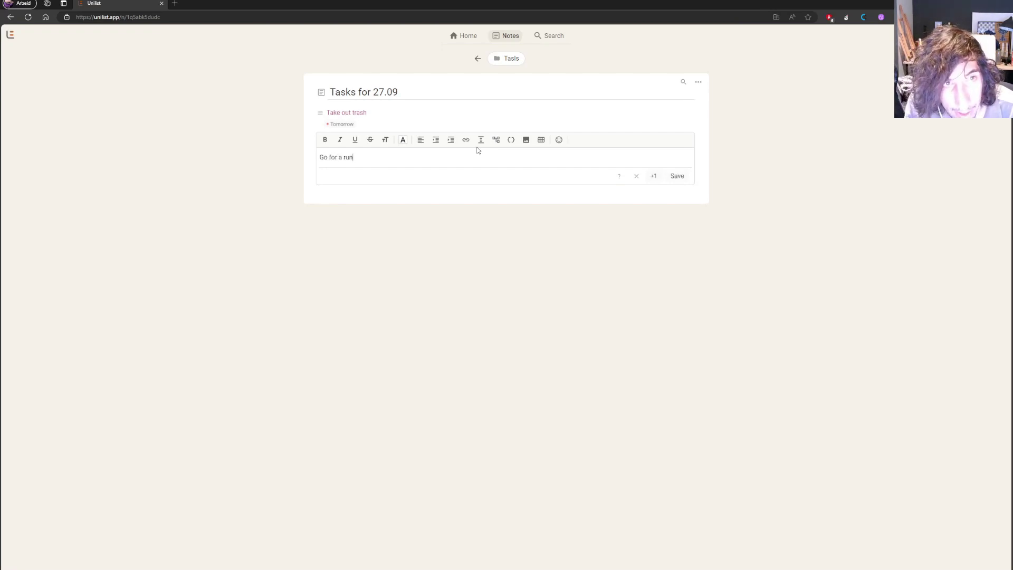
{"action": "key", "text": "Return"}
{"action": "key", "text": "Return"}
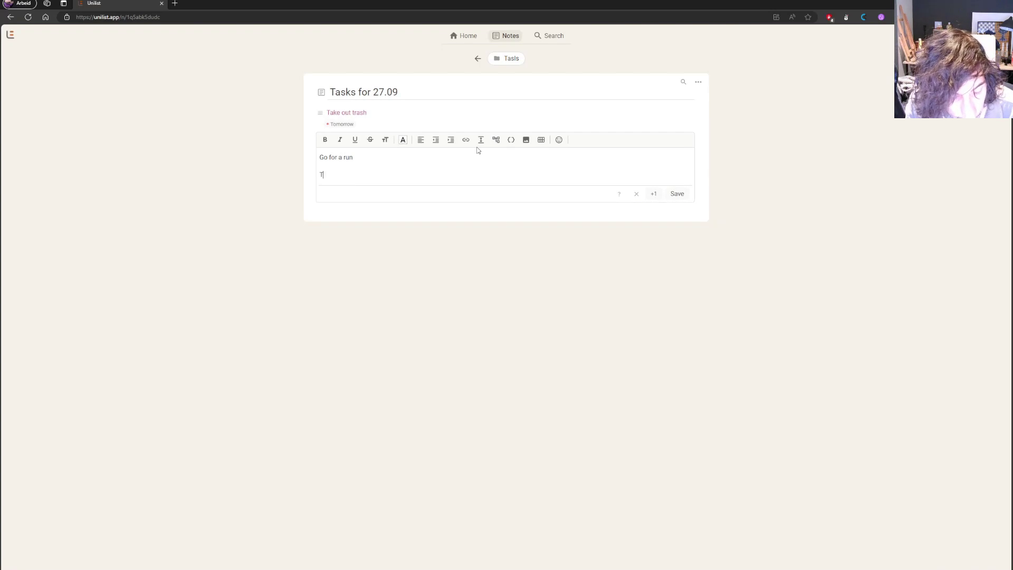
{"action": "type", "text": "Run 5km"}
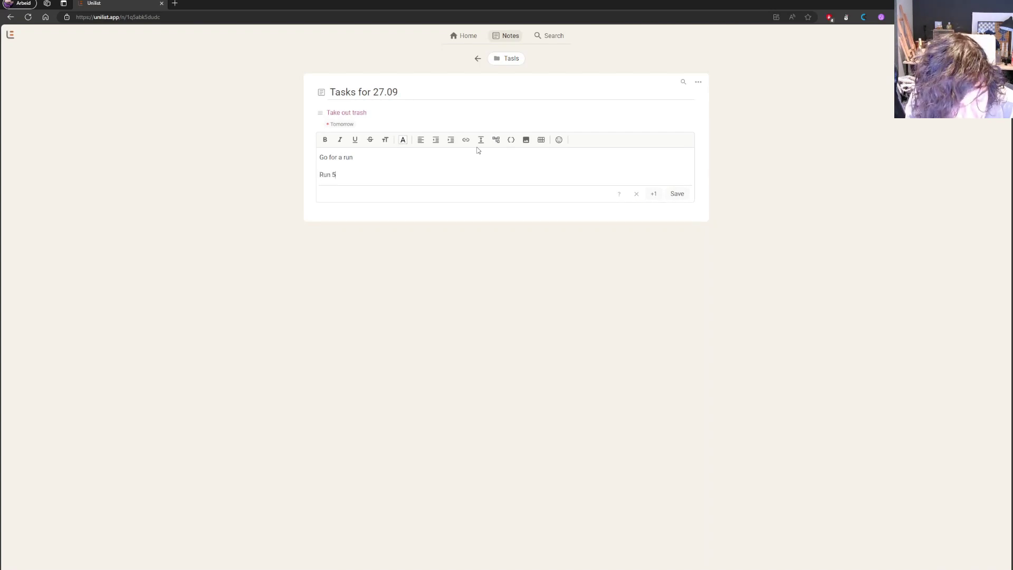
{"action": "left_click", "coordinate": [676, 194]}
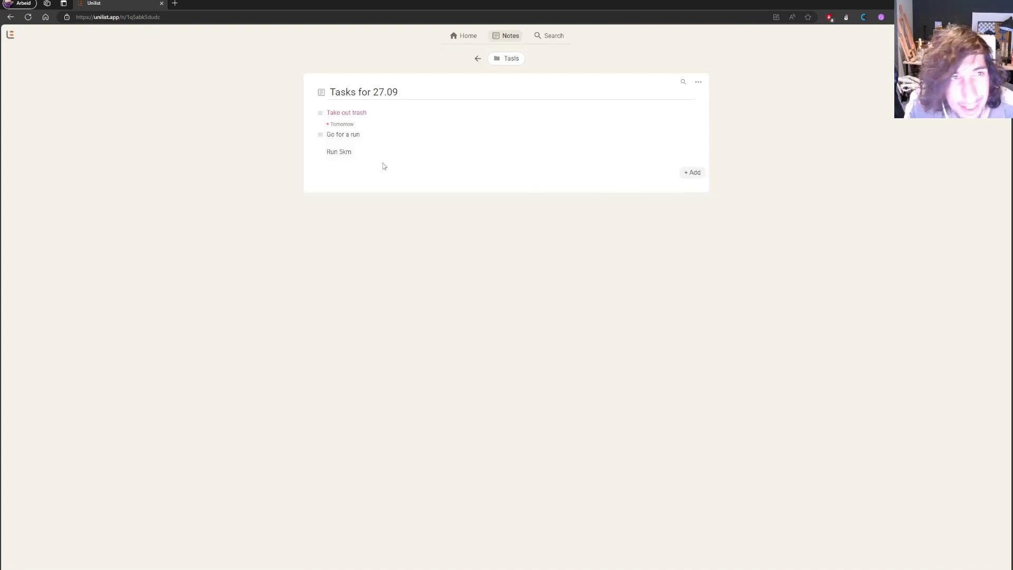
Set the 'Go for a run' item's due date to 27 September
{"action": "left_click", "coordinate": [320, 137]}
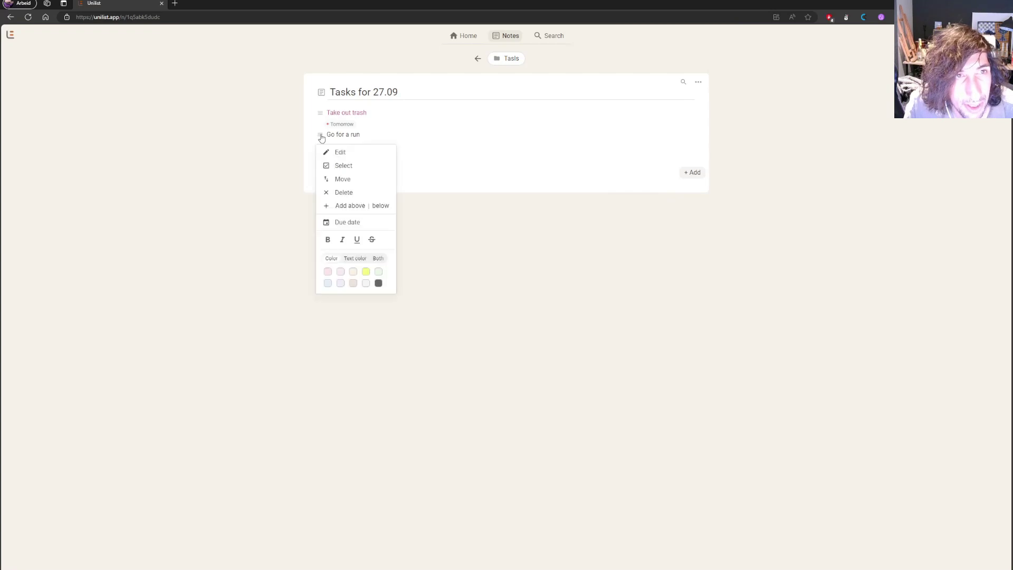
{"action": "left_click", "coordinate": [347, 223]}
{"action": "left_click", "coordinate": [491, 347]}
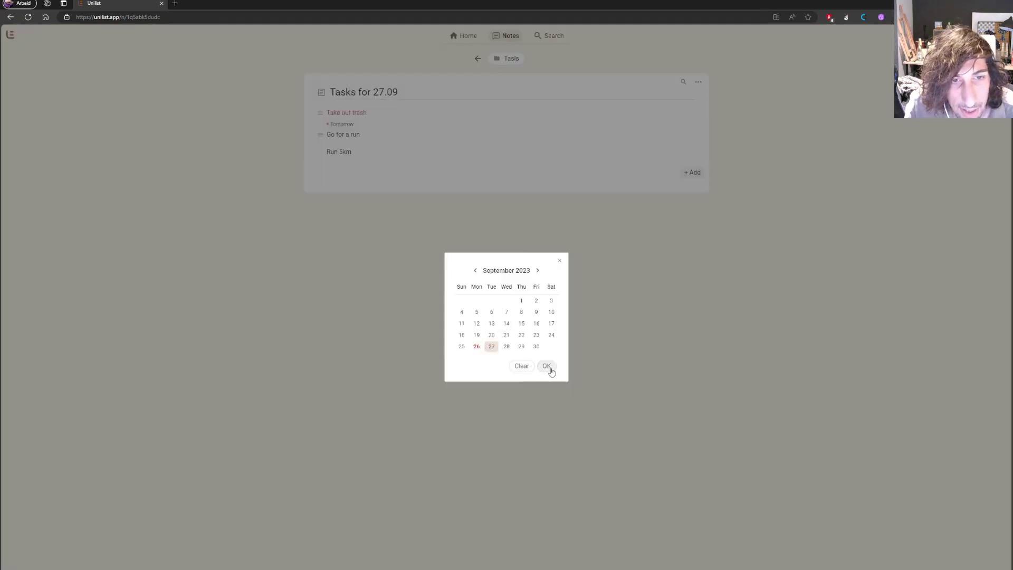
{"action": "left_click", "coordinate": [546, 366]}
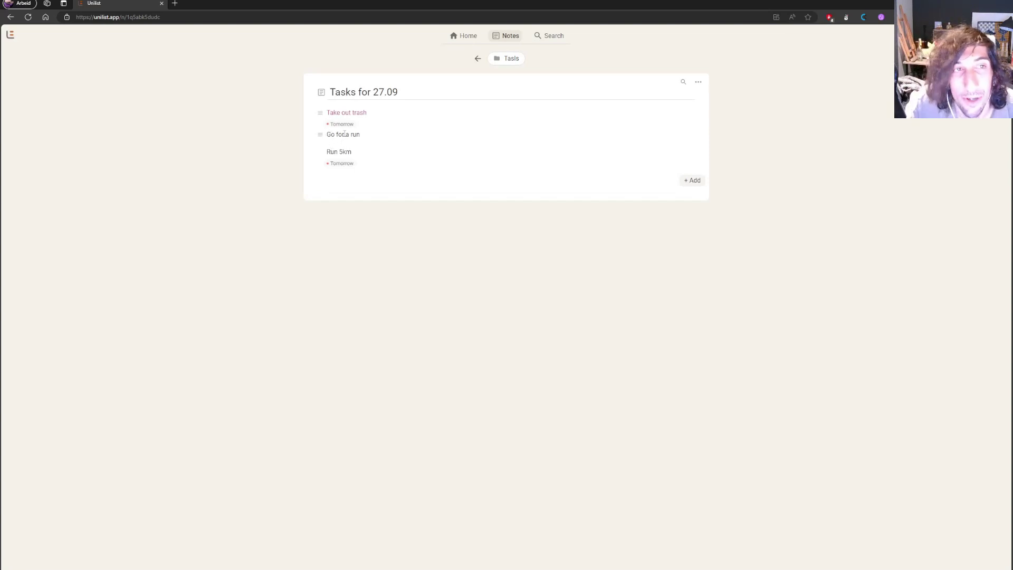
Return to the Notes list showing both folders after checking the Tasls folder
{"action": "left_click", "coordinate": [516, 36]}
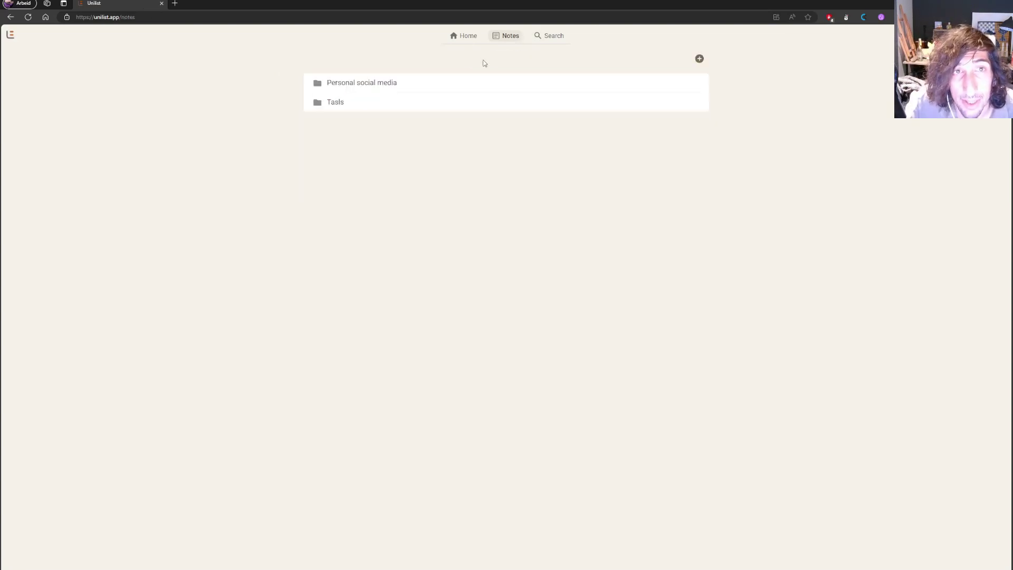
{"action": "left_click", "coordinate": [333, 103]}
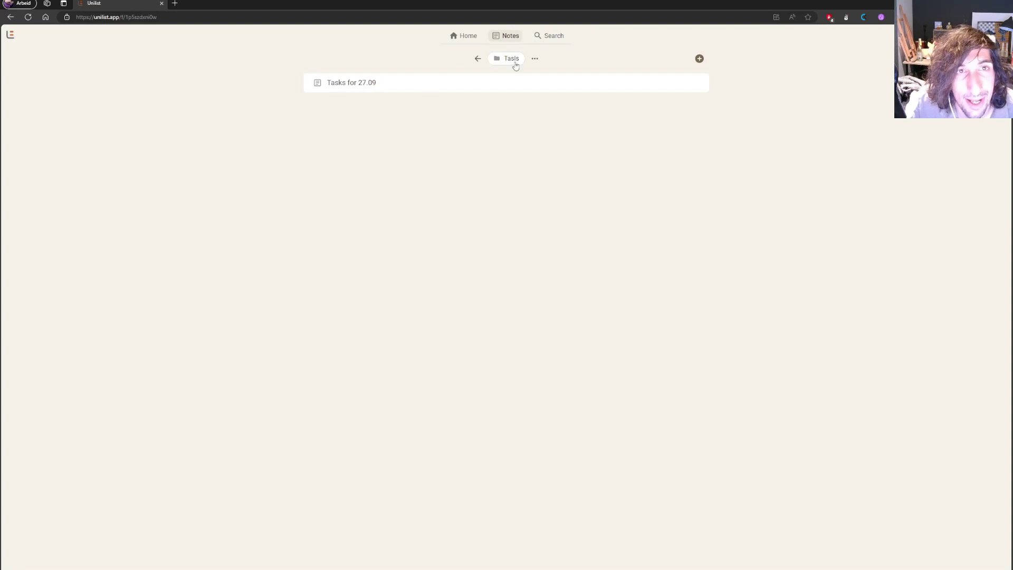
{"action": "left_click", "coordinate": [535, 59]}
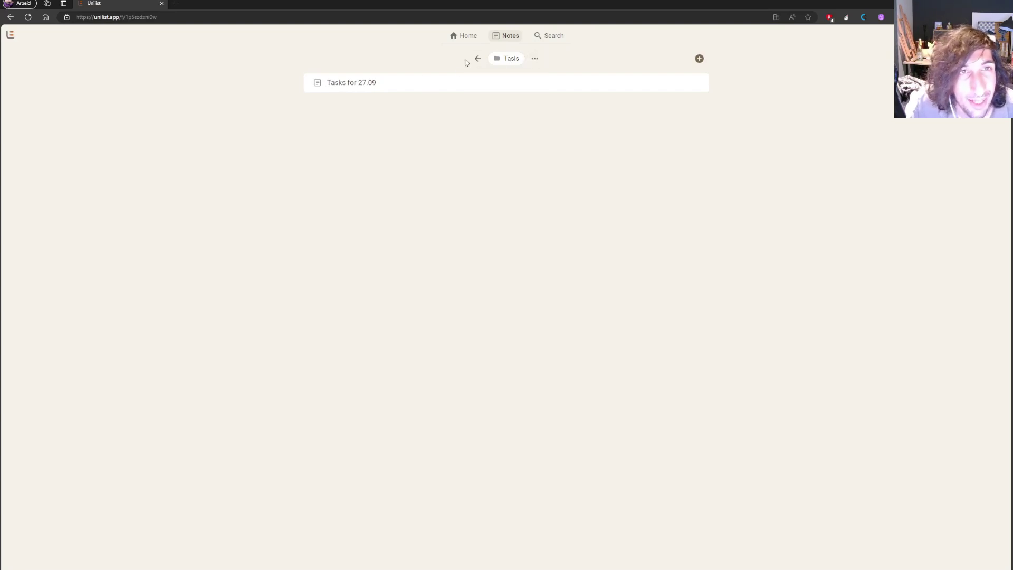
{"action": "left_click", "coordinate": [477, 59]}
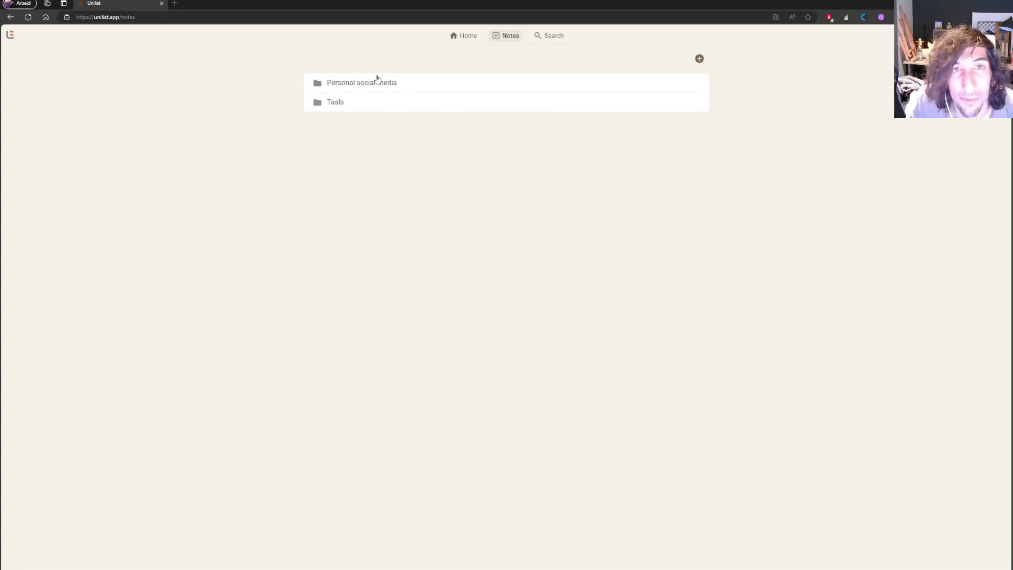
Create and open a new folder named 'project'
{"action": "left_click", "coordinate": [695, 60]}
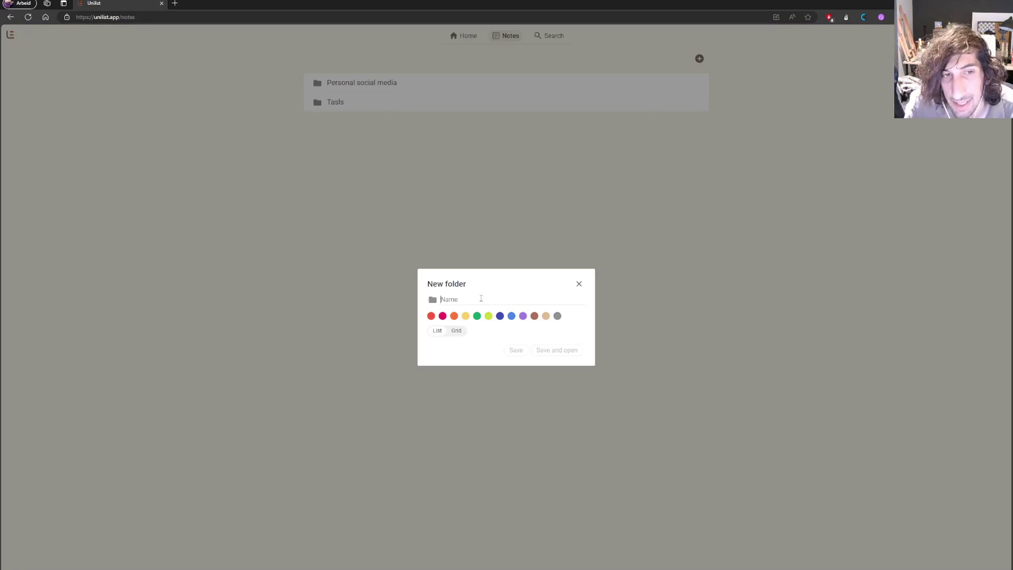
{"action": "type", "text": "project"}
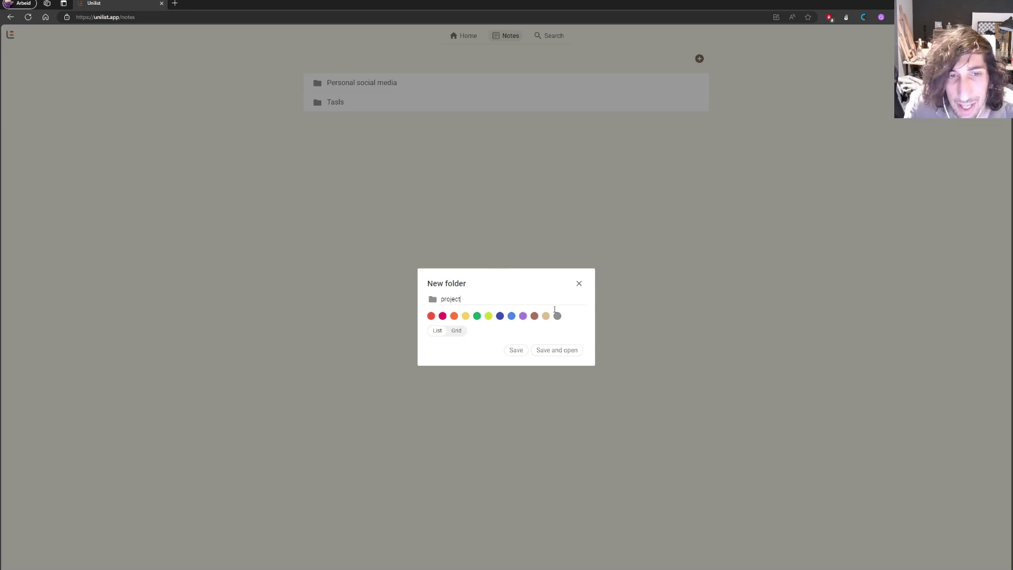
{"action": "left_click", "coordinate": [564, 349]}
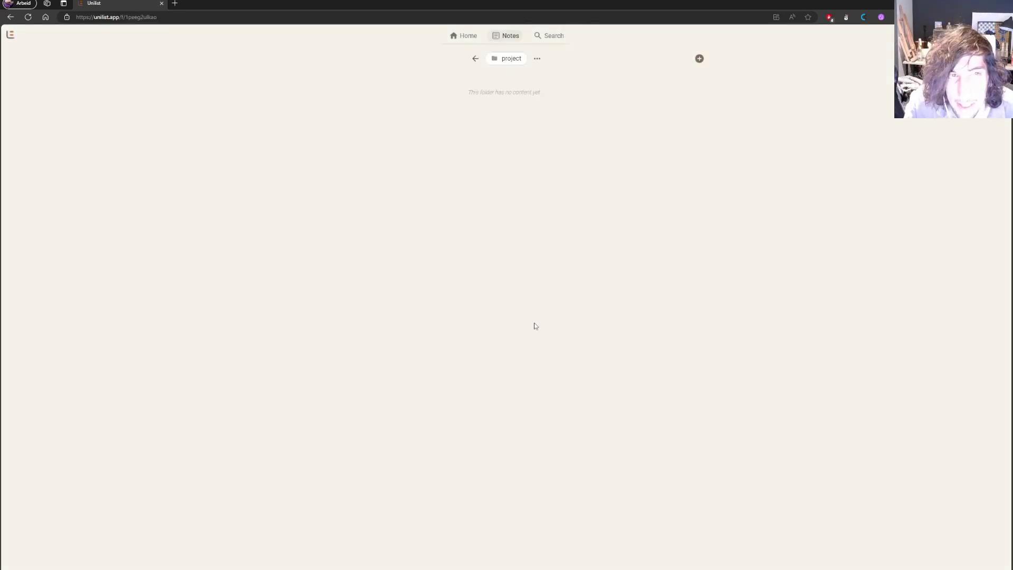
Create a 'Project 1' note in the project folder and give it an emoji icon
{"action": "left_click", "coordinate": [700, 58]}
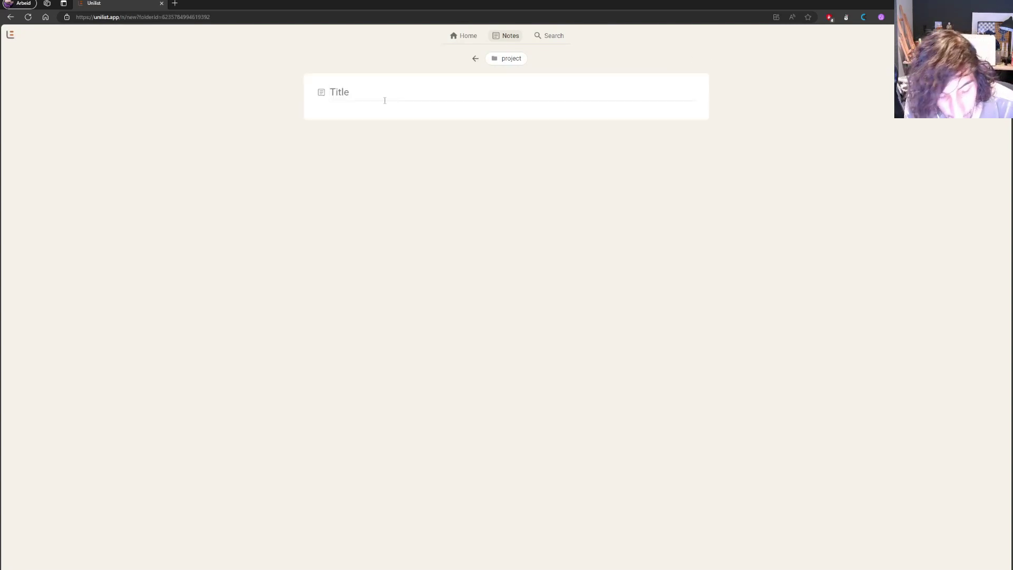
{"action": "type", "text": "Project 1"}
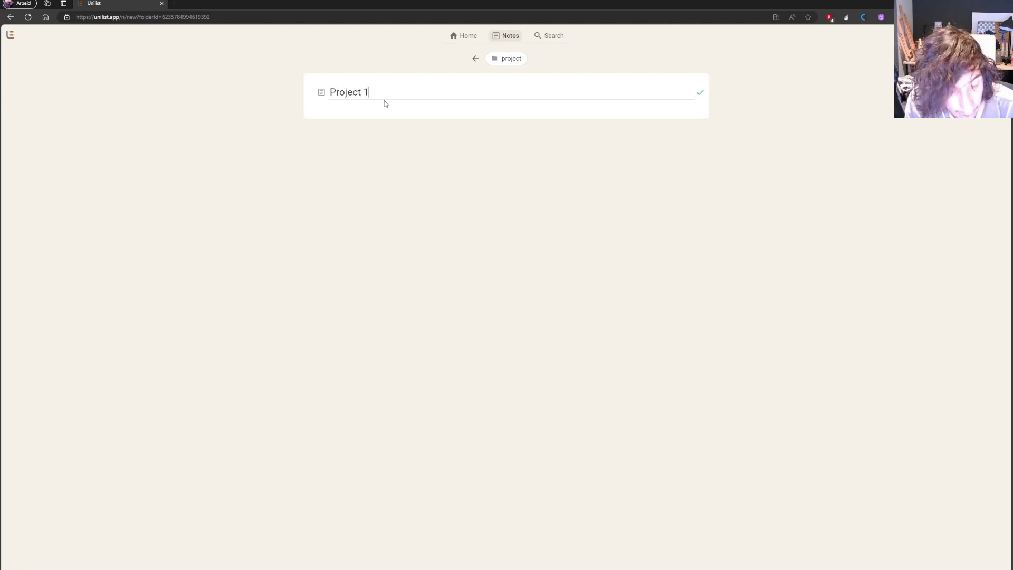
{"action": "left_click", "coordinate": [701, 94]}
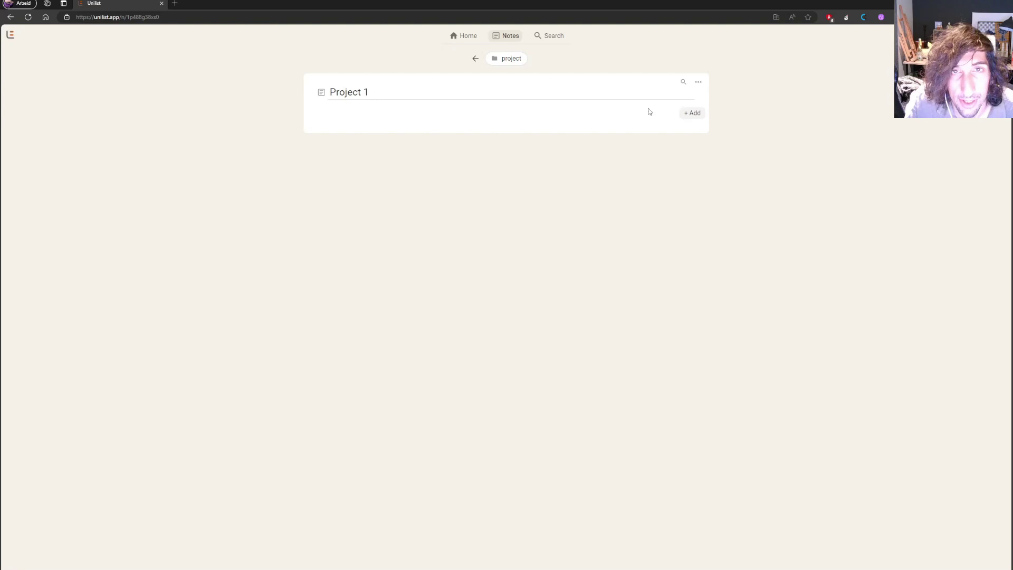
{"action": "left_click", "coordinate": [698, 83]}
{"action": "left_click", "coordinate": [698, 84]}
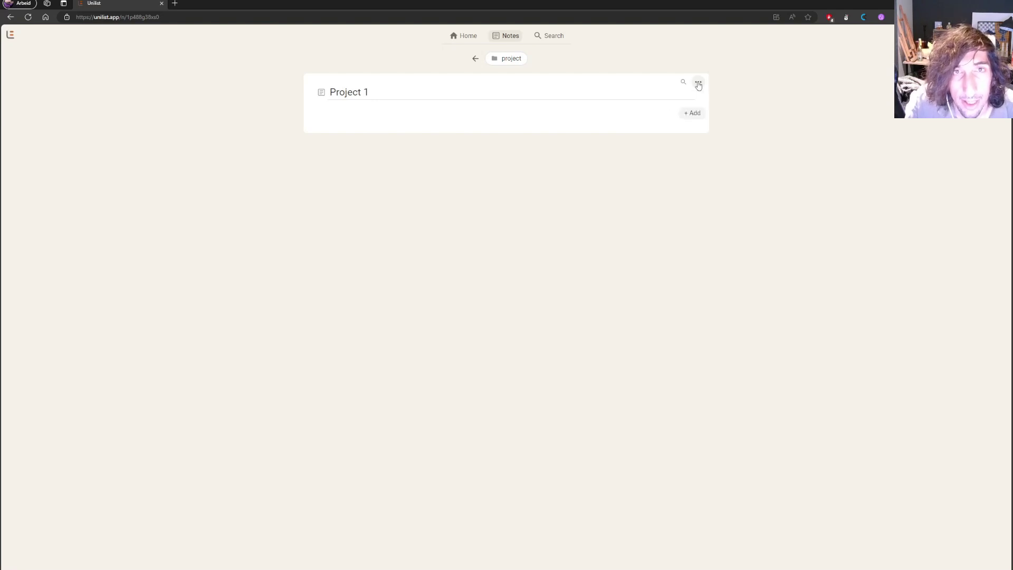
{"action": "left_click", "coordinate": [693, 115]}
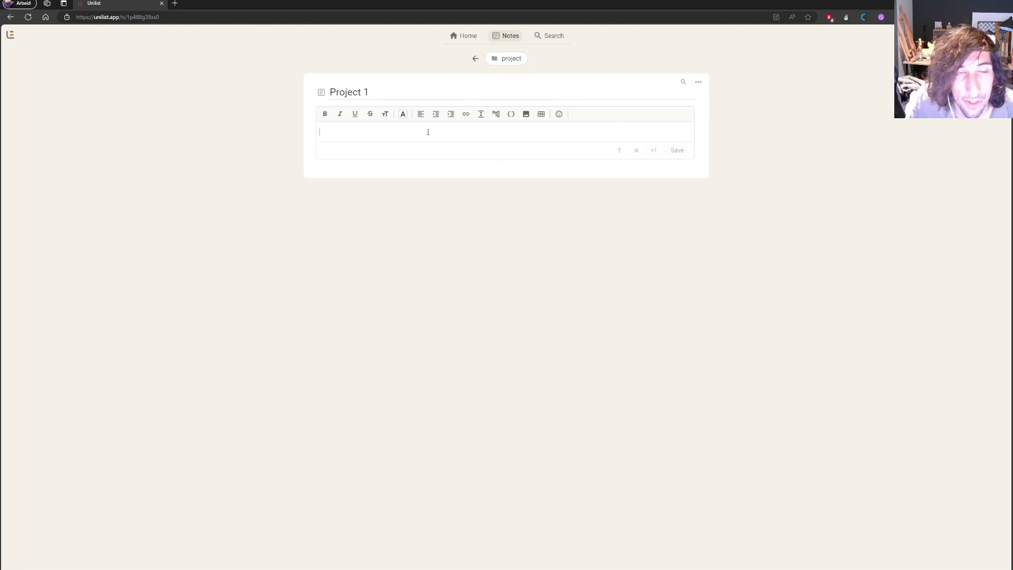
{"action": "left_click", "coordinate": [319, 92]}
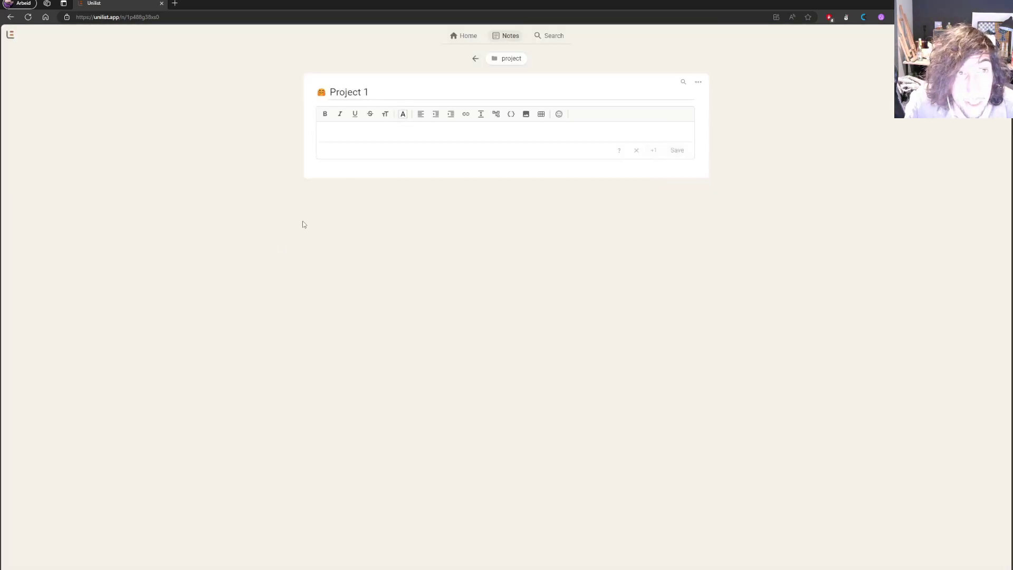
Check the Home page's tasks for Tuesday 27
{"action": "left_click", "coordinate": [477, 58]}
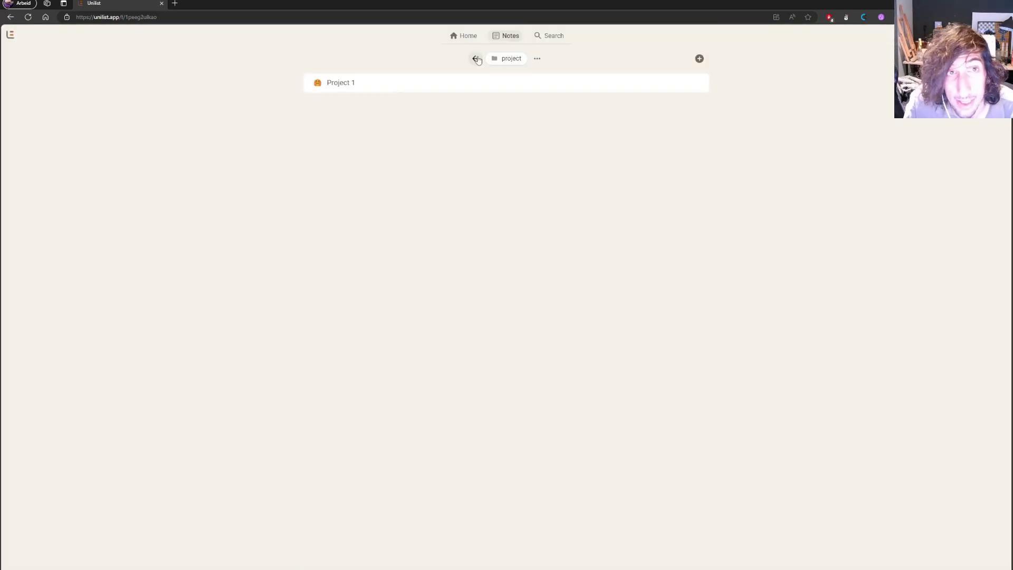
{"action": "left_click", "coordinate": [477, 59]}
{"action": "left_click", "coordinate": [464, 36]}
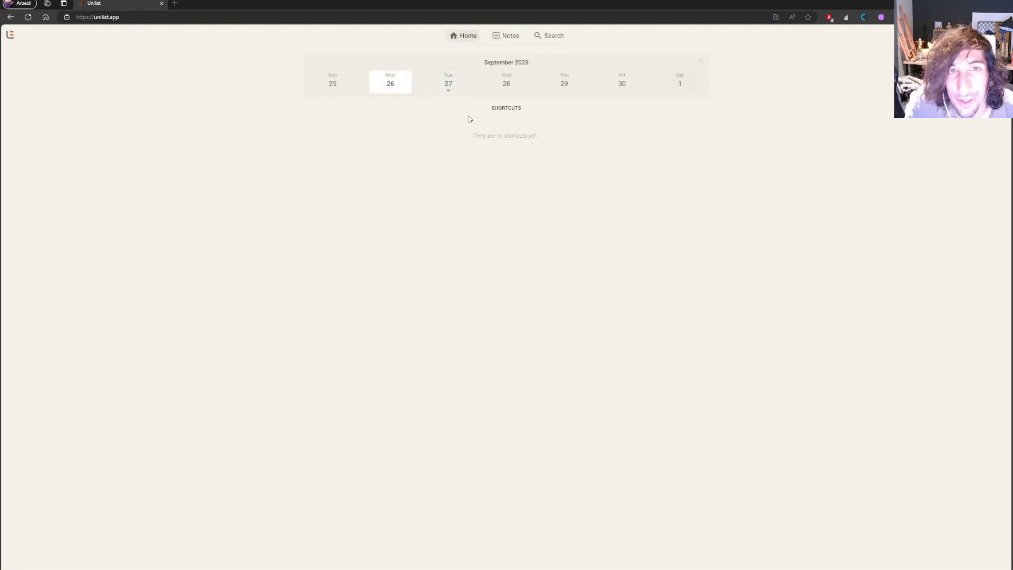
{"action": "left_click", "coordinate": [445, 91]}
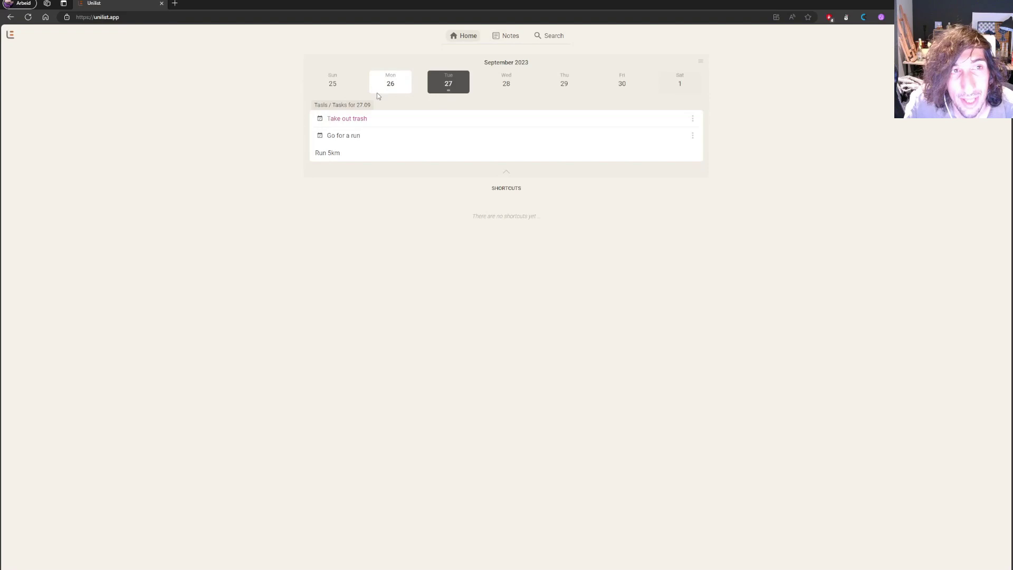
Add the item 'due date test' to the Project 1 note
{"action": "left_click", "coordinate": [512, 41]}
{"action": "left_click", "coordinate": [347, 125]}
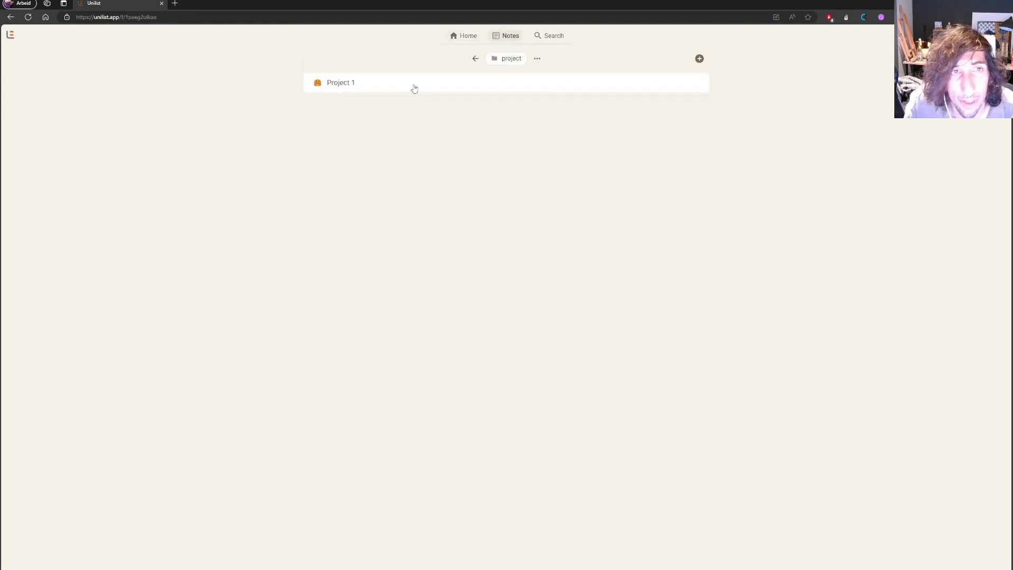
{"action": "left_click", "coordinate": [333, 88]}
{"action": "left_click", "coordinate": [695, 110]}
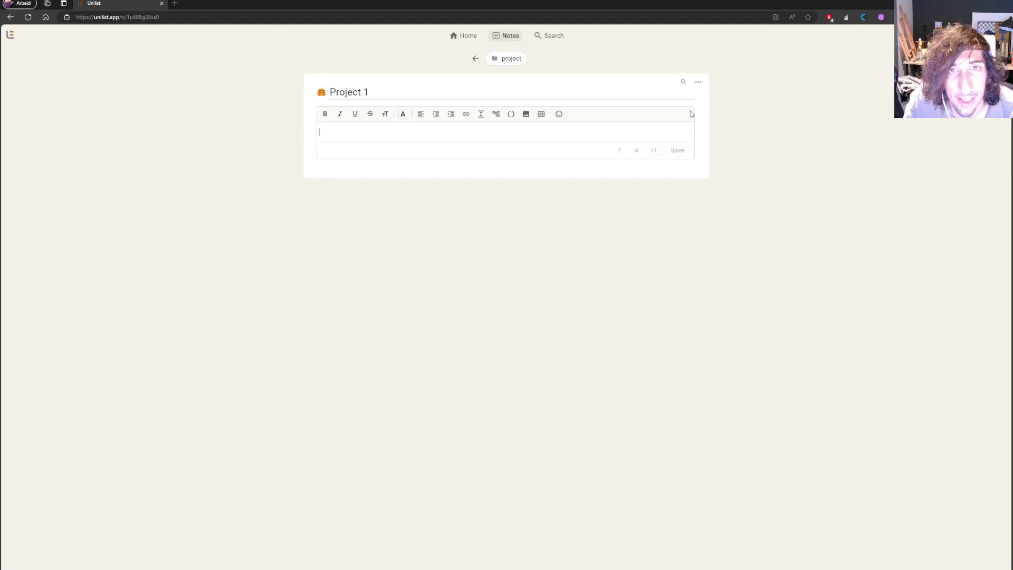
{"action": "type", "text": "due date test"}
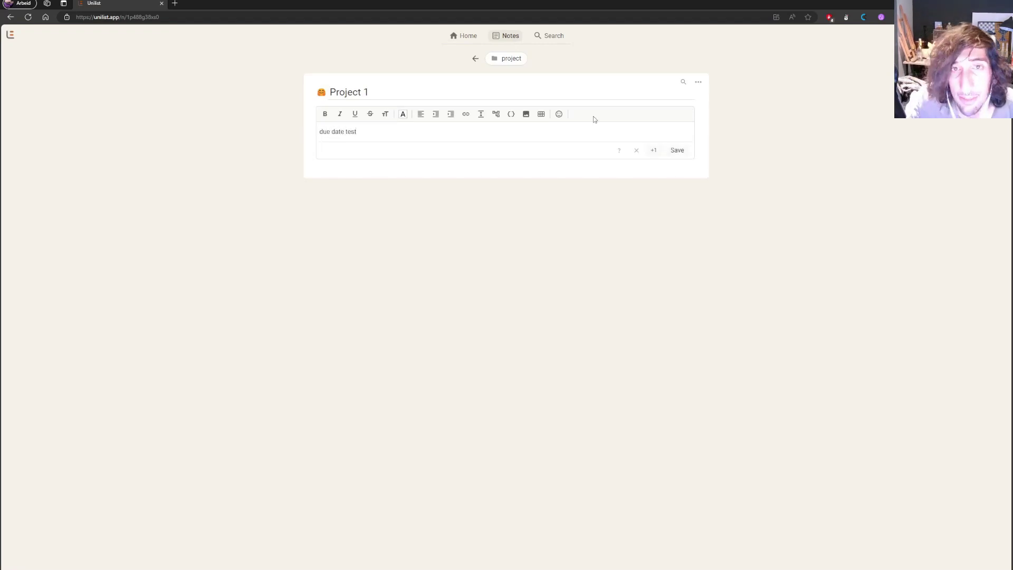
{"action": "left_click", "coordinate": [686, 153]}
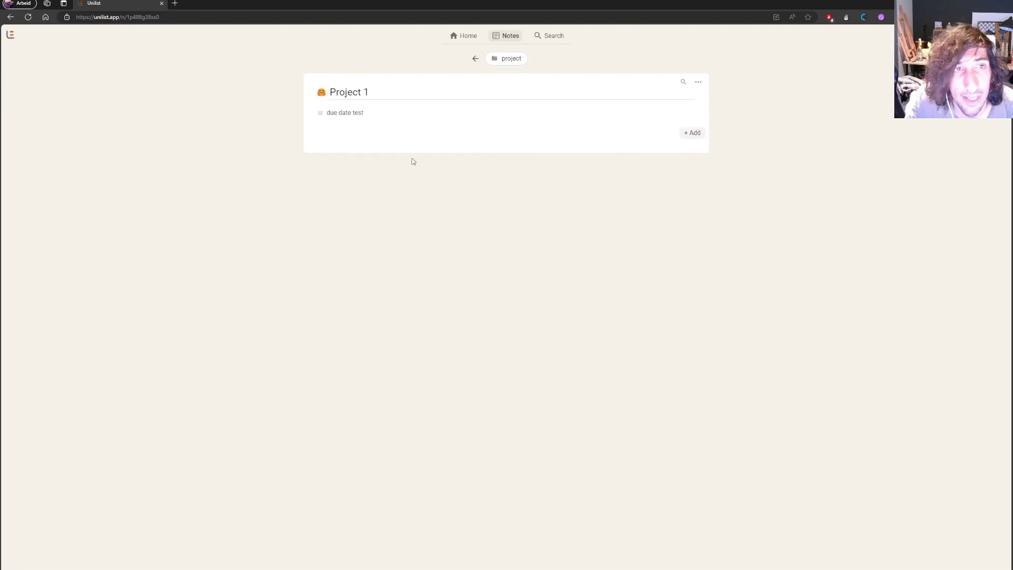
Set the 'due date test' item's due date to September 28
{"action": "left_click", "coordinate": [320, 114]}
{"action": "left_click", "coordinate": [350, 200]}
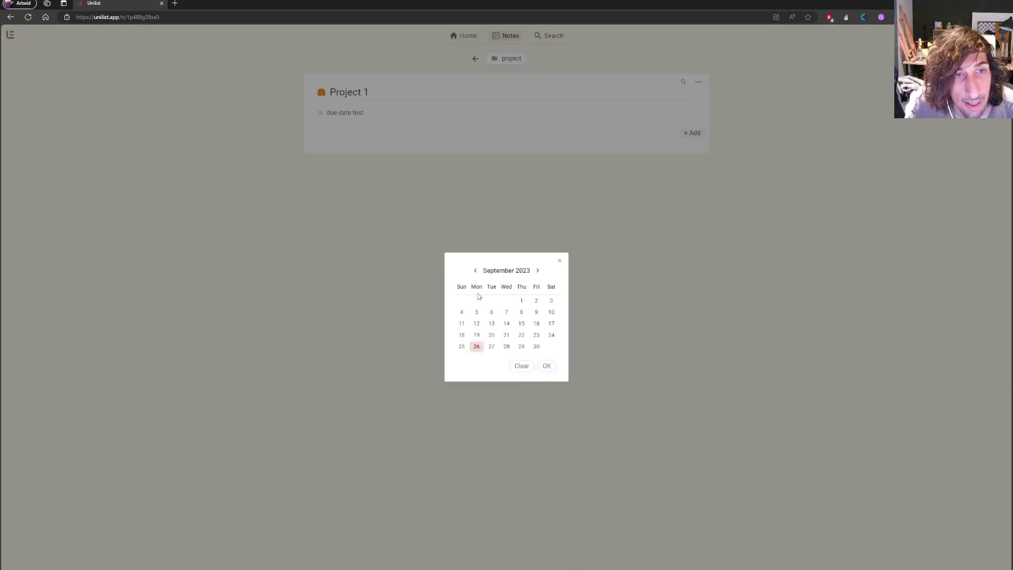
{"action": "left_click", "coordinate": [507, 346]}
{"action": "left_click", "coordinate": [547, 366]}
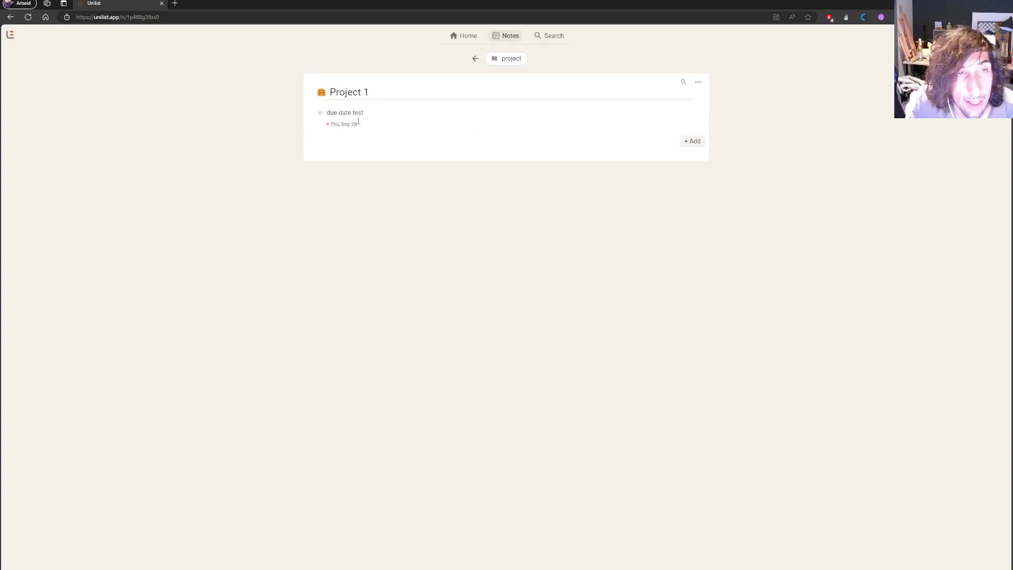
Compare the Home page's items due Tue 27 and Wed 28
{"action": "left_click", "coordinate": [477, 37]}
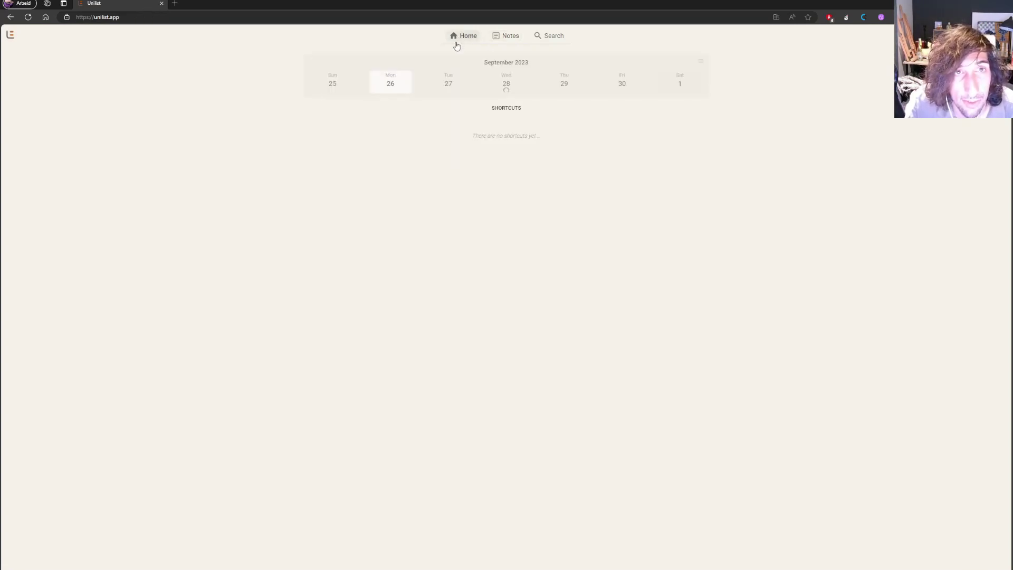
{"action": "left_click", "coordinate": [509, 83]}
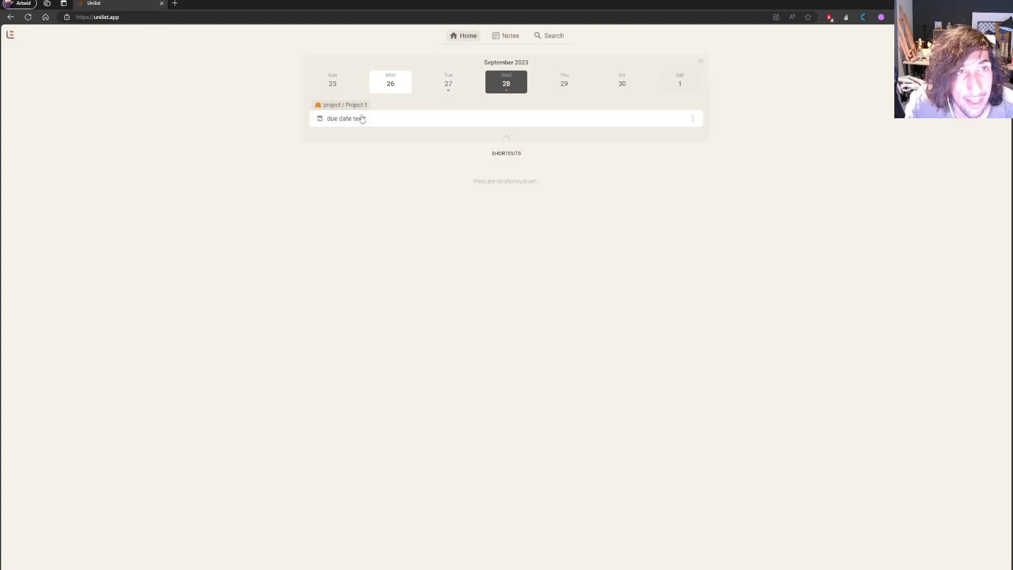
{"action": "left_click", "coordinate": [458, 91]}
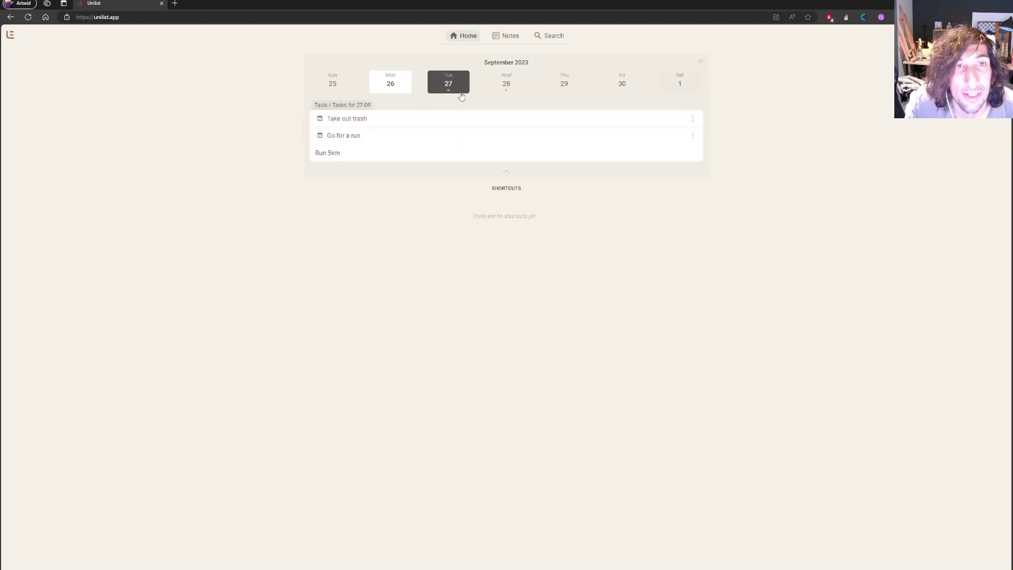
{"action": "left_click", "coordinate": [504, 36]}
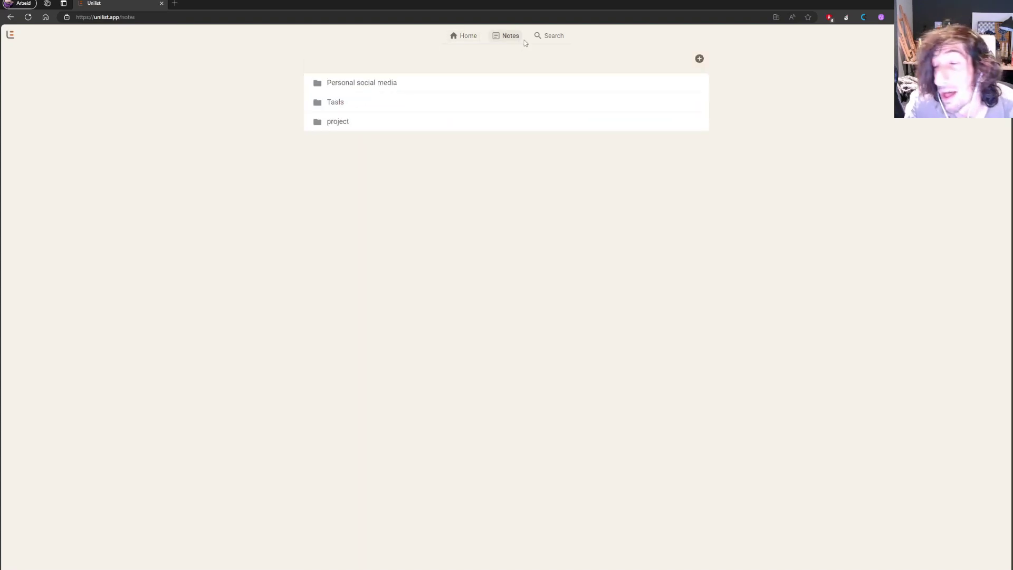
{"action": "left_click", "coordinate": [462, 37]}
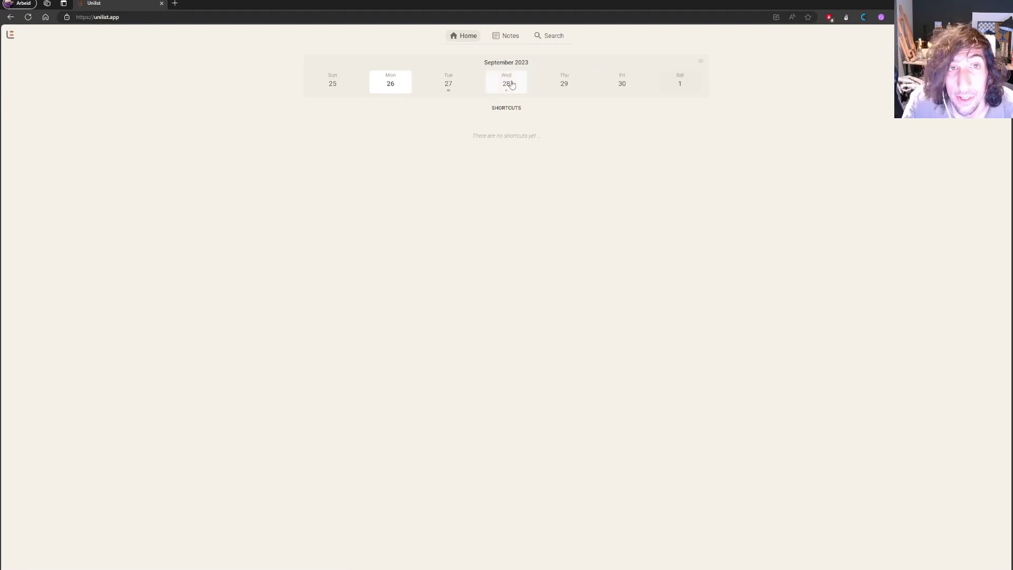
{"action": "left_click", "coordinate": [450, 85]}
{"action": "left_click", "coordinate": [488, 88]}
{"action": "left_click", "coordinate": [466, 90]}
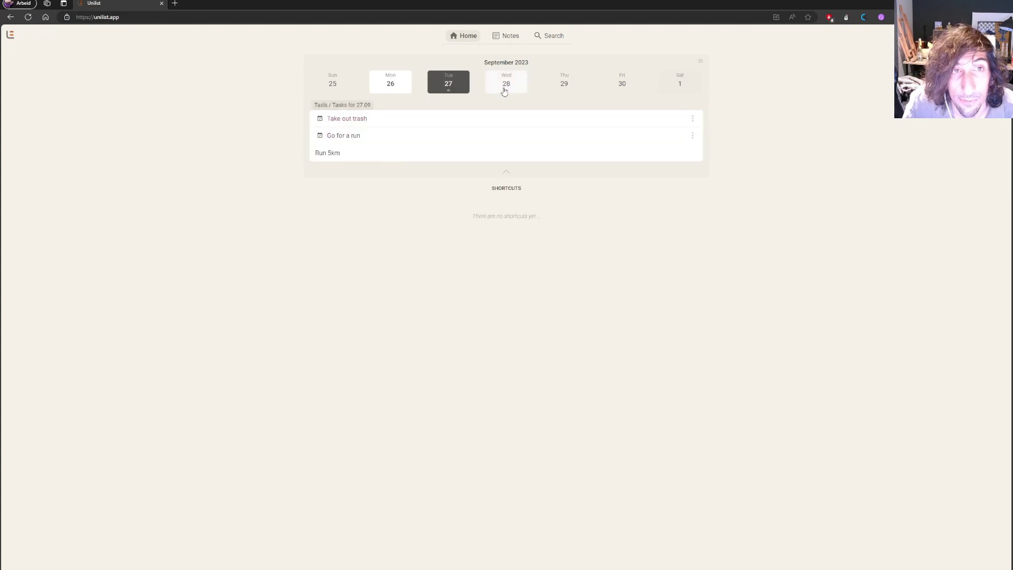
{"action": "left_click", "coordinate": [502, 90]}
{"action": "left_click", "coordinate": [467, 88]}
Open the Tasks for 27.09 note, then return to the Notes folder list
{"action": "left_click", "coordinate": [319, 119]}
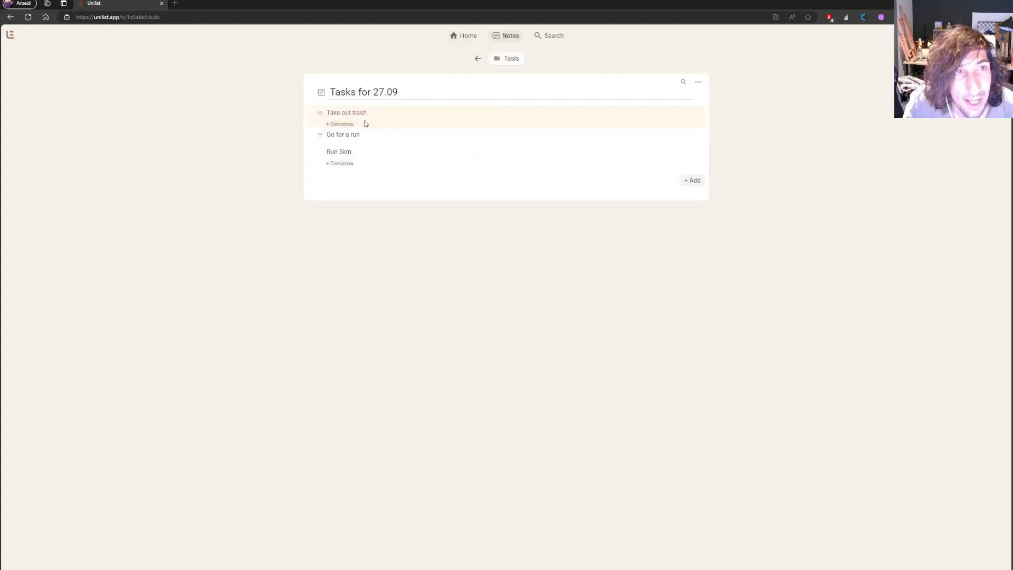
{"action": "left_click", "coordinate": [477, 58]}
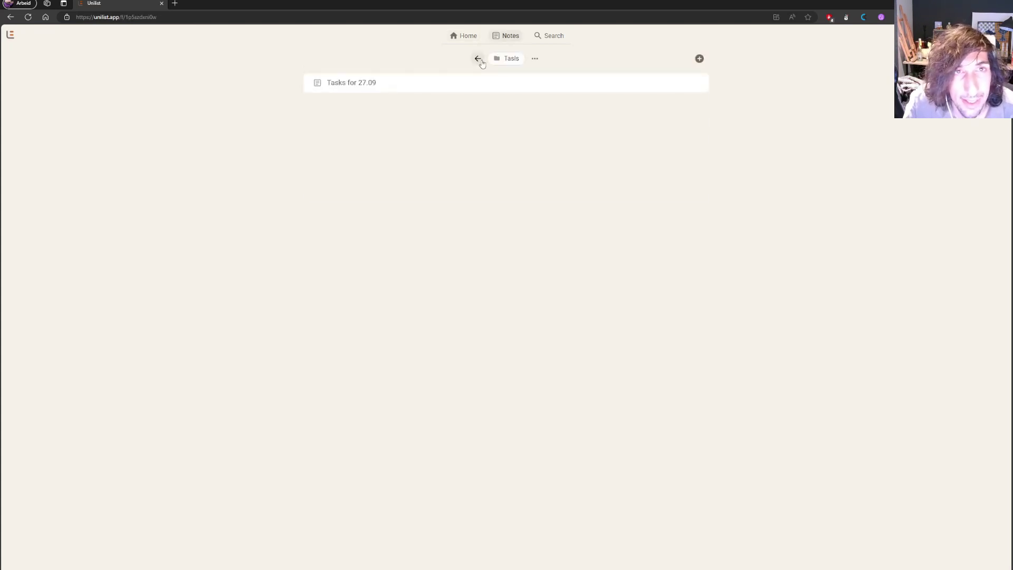
{"action": "left_click", "coordinate": [466, 37]}
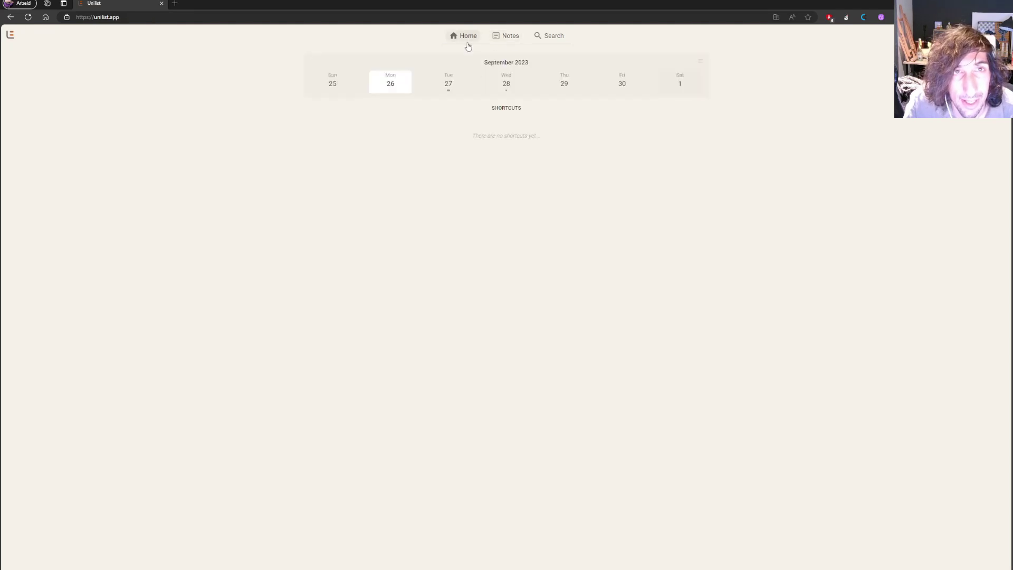
{"action": "left_click", "coordinate": [509, 37]}
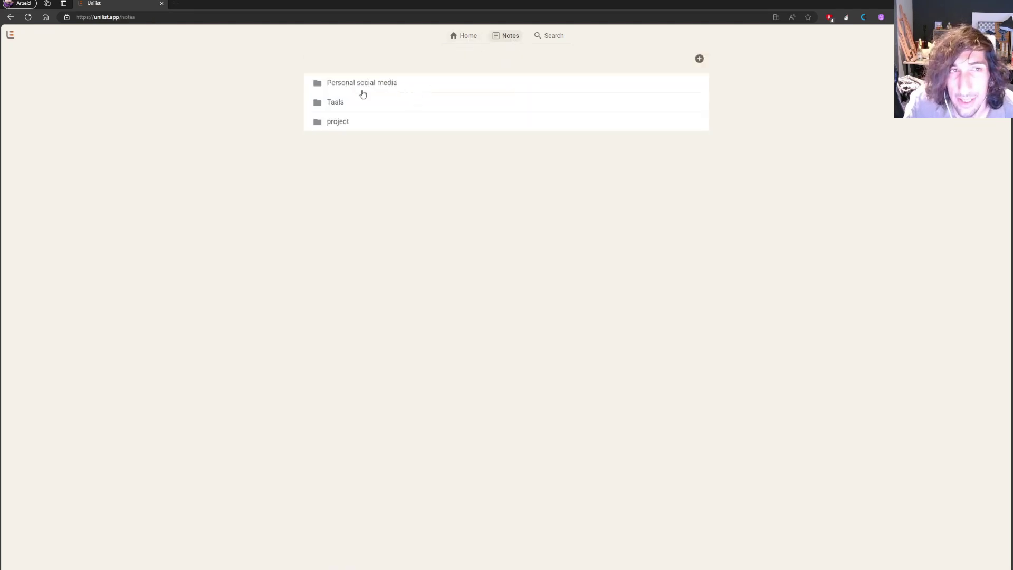
Add a subfolder named 'project 1' inside the project folder and open it
{"action": "left_click", "coordinate": [341, 124]}
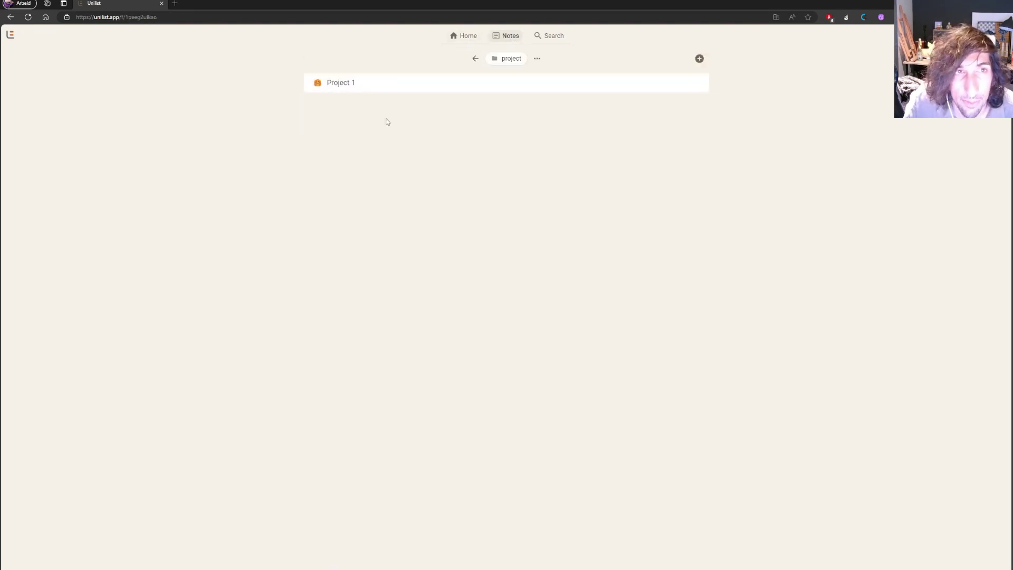
{"action": "left_click", "coordinate": [537, 58]}
{"action": "left_click", "coordinate": [513, 76]}
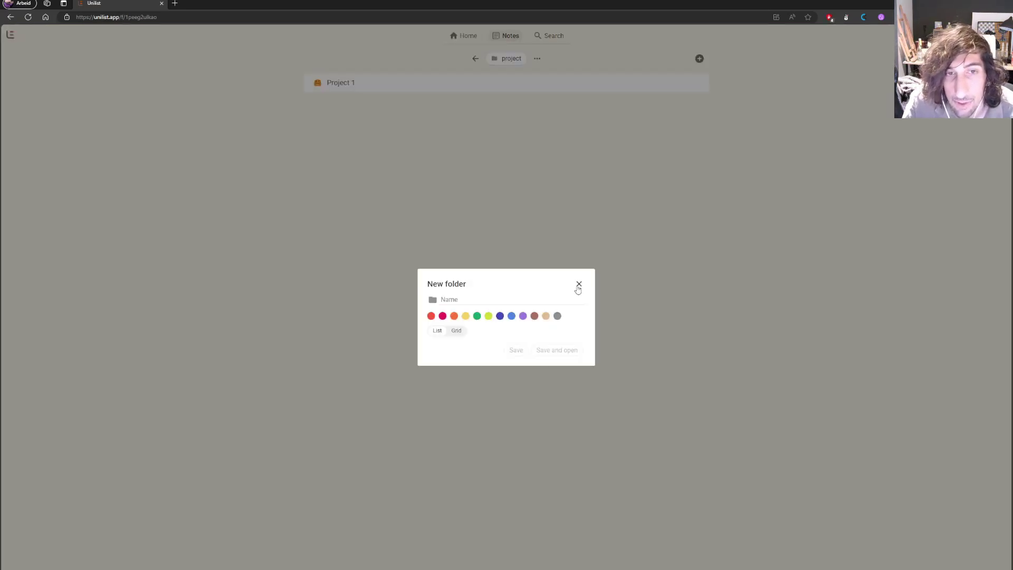
{"action": "type", "text": "project 1"}
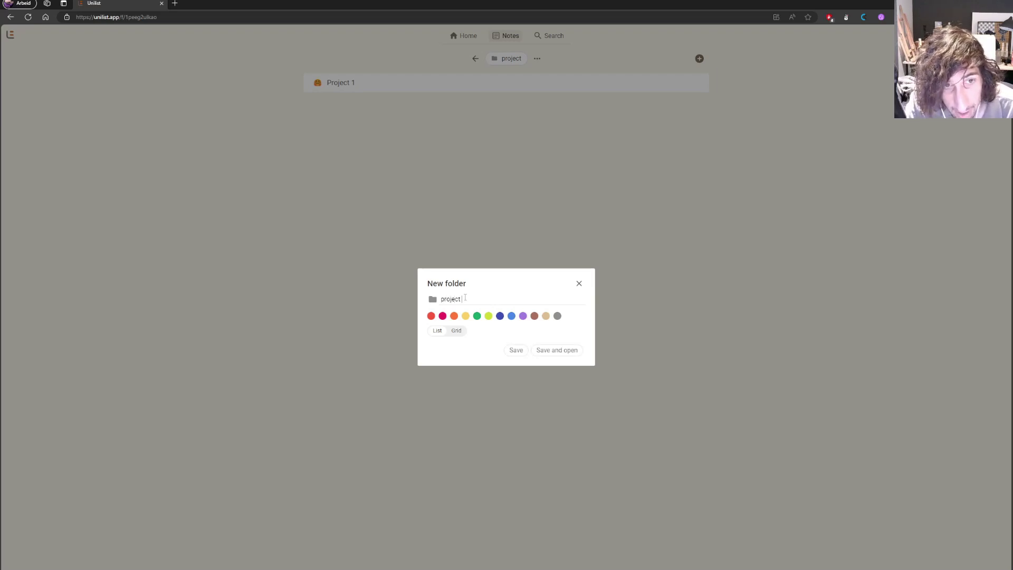
{"action": "left_click", "coordinate": [542, 350]}
Open Move to... for project 1, cancel without moving, and return to the top-level notes list
{"action": "left_click", "coordinate": [472, 59]}
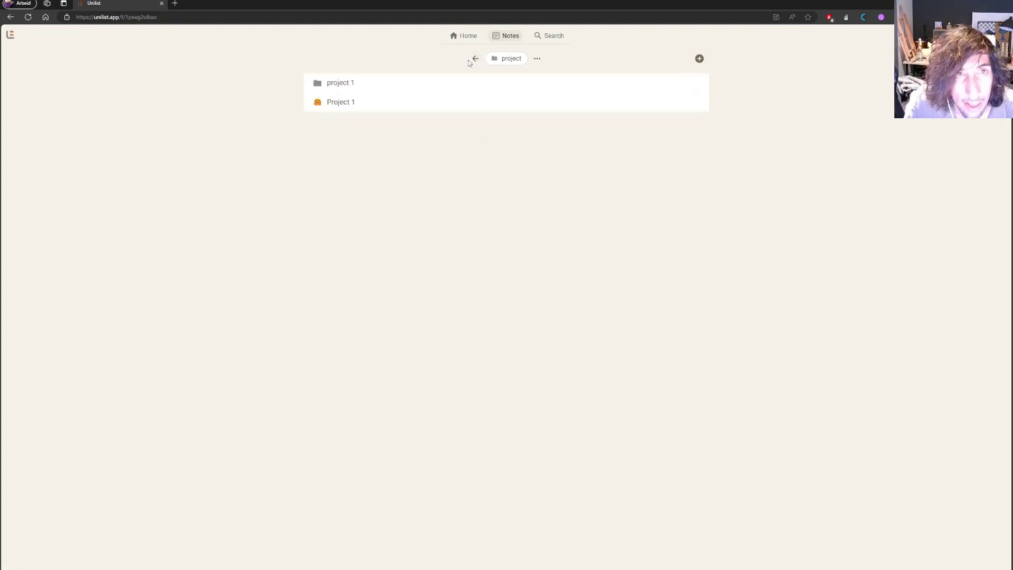
{"action": "left_click", "coordinate": [686, 86]}
{"action": "left_click", "coordinate": [539, 58]}
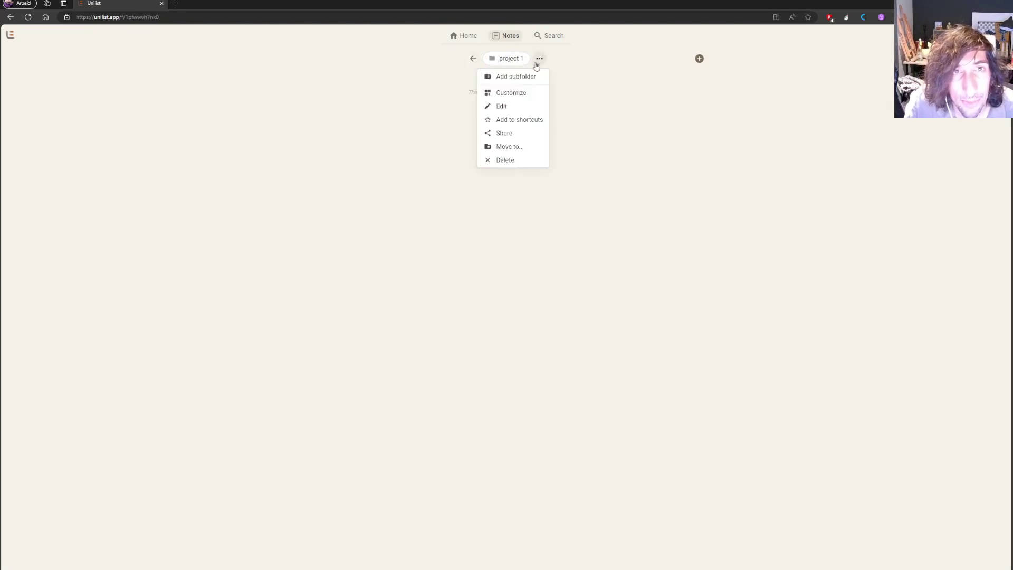
{"action": "left_click", "coordinate": [510, 146]}
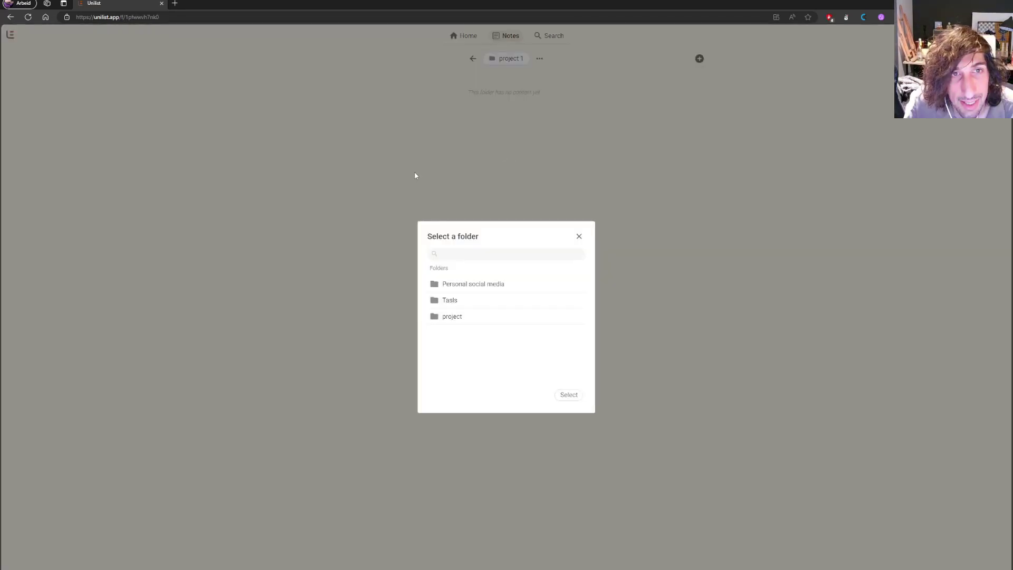
{"action": "left_click", "coordinate": [579, 237]}
{"action": "left_click", "coordinate": [474, 60]}
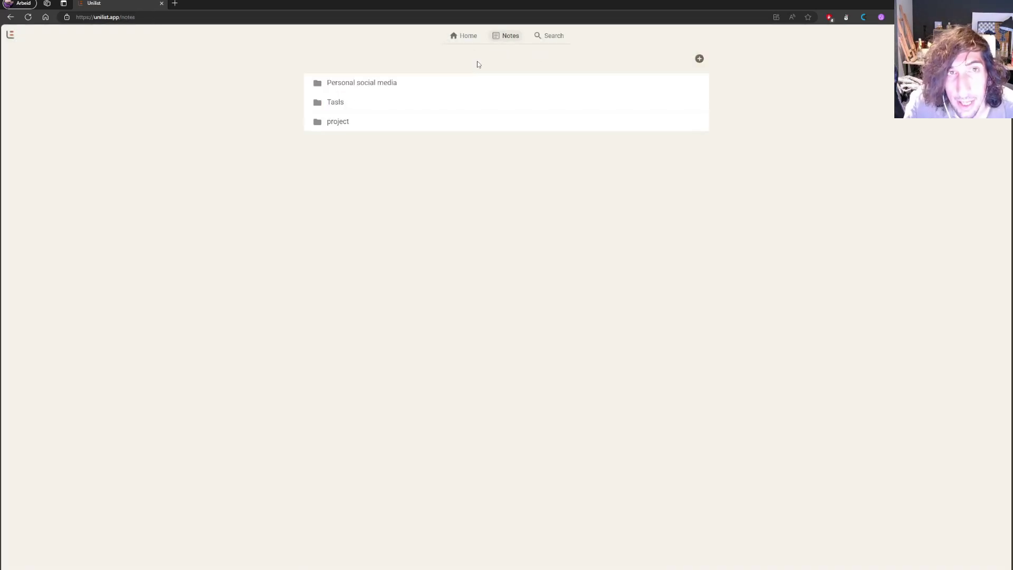
Go to Home, then into the Personal social media notes folder
{"action": "left_click", "coordinate": [477, 42]}
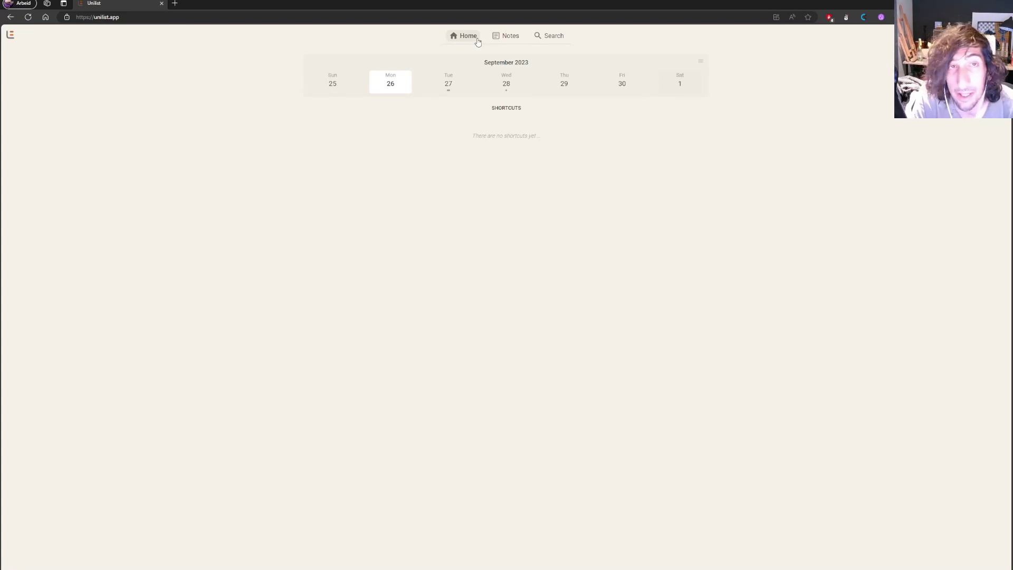
{"action": "left_click", "coordinate": [512, 38]}
{"action": "left_click", "coordinate": [361, 85]}
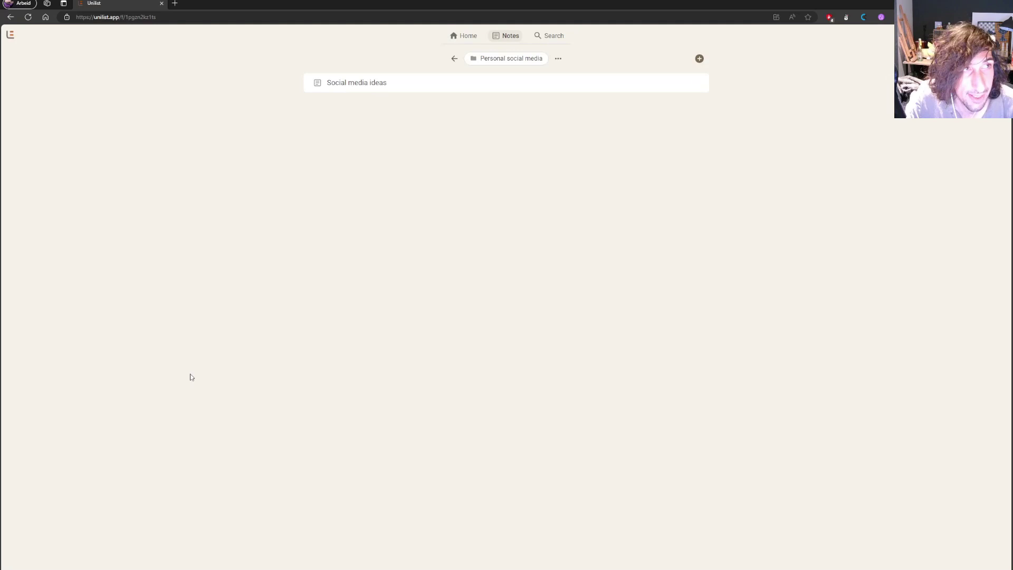
Turn on 'Start week on Monday' in Settings and save
{"action": "left_click", "coordinate": [10, 34]}
{"action": "left_click", "coordinate": [29, 78]}
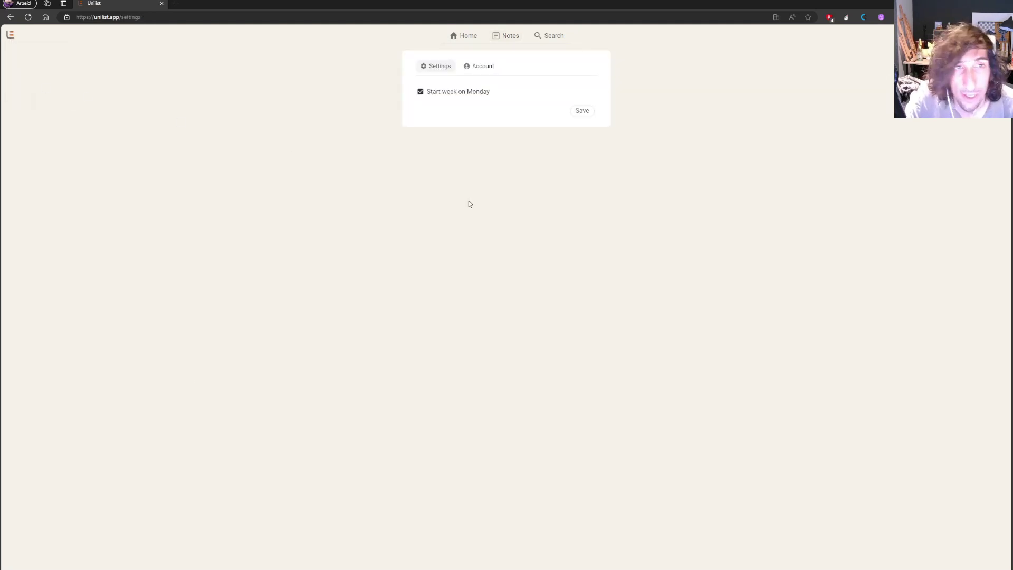
{"action": "left_click", "coordinate": [421, 92]}
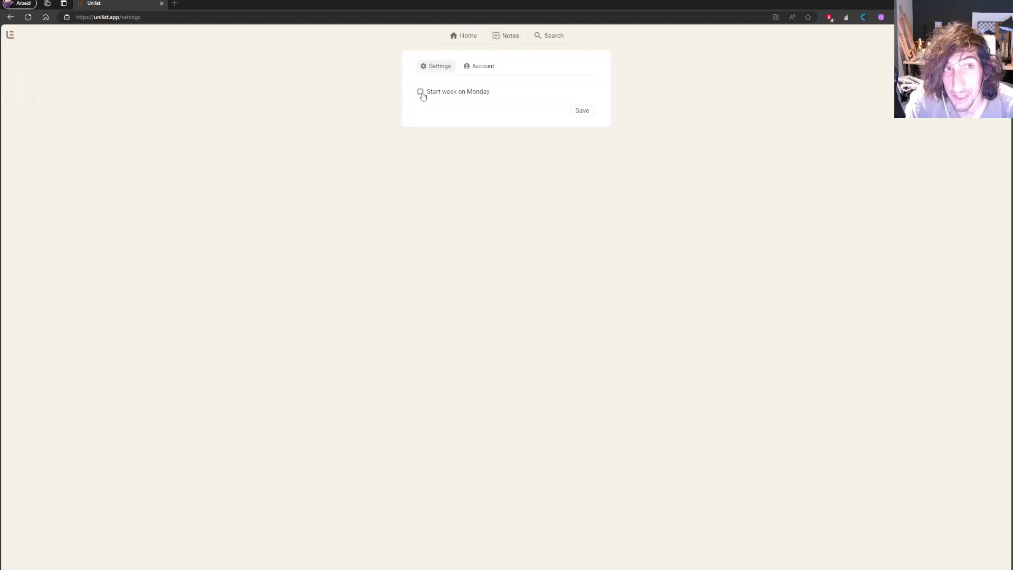
{"action": "left_click", "coordinate": [422, 93]}
{"action": "left_click", "coordinate": [421, 93]}
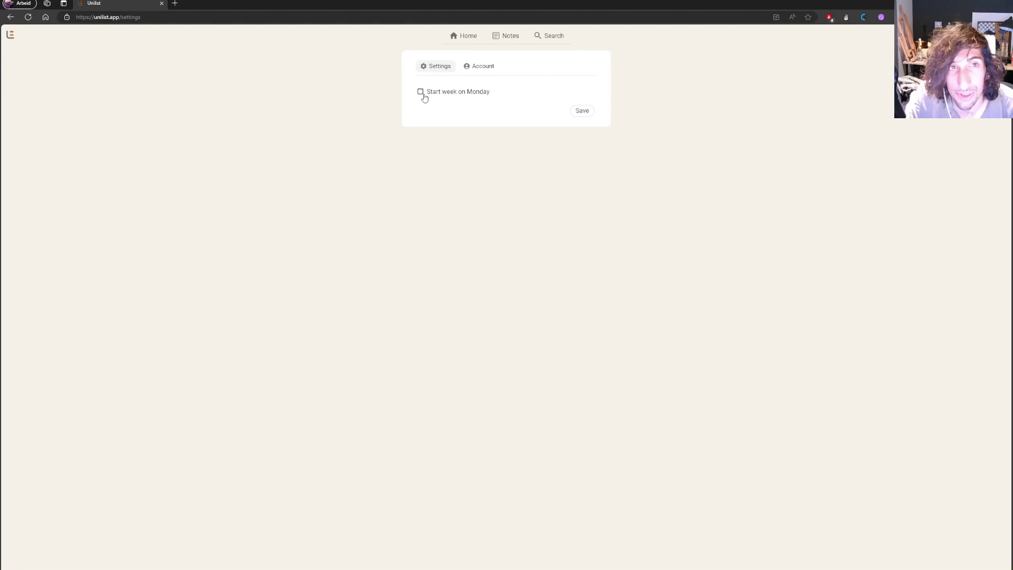
{"action": "left_click", "coordinate": [582, 110]}
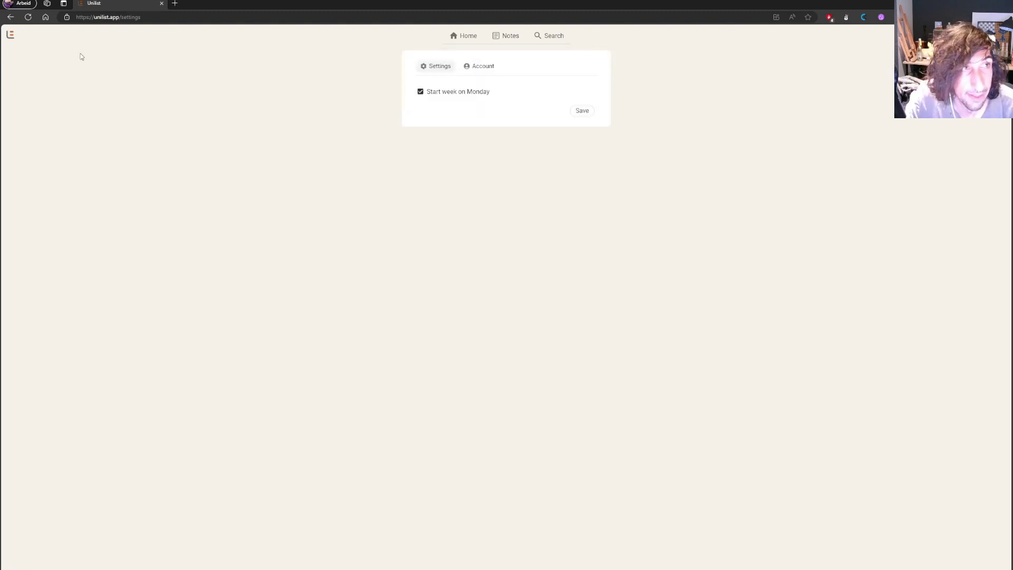
Look at the 'I shared' page, then switch between Home and the Notes folder list
{"action": "left_click", "coordinate": [465, 37]}
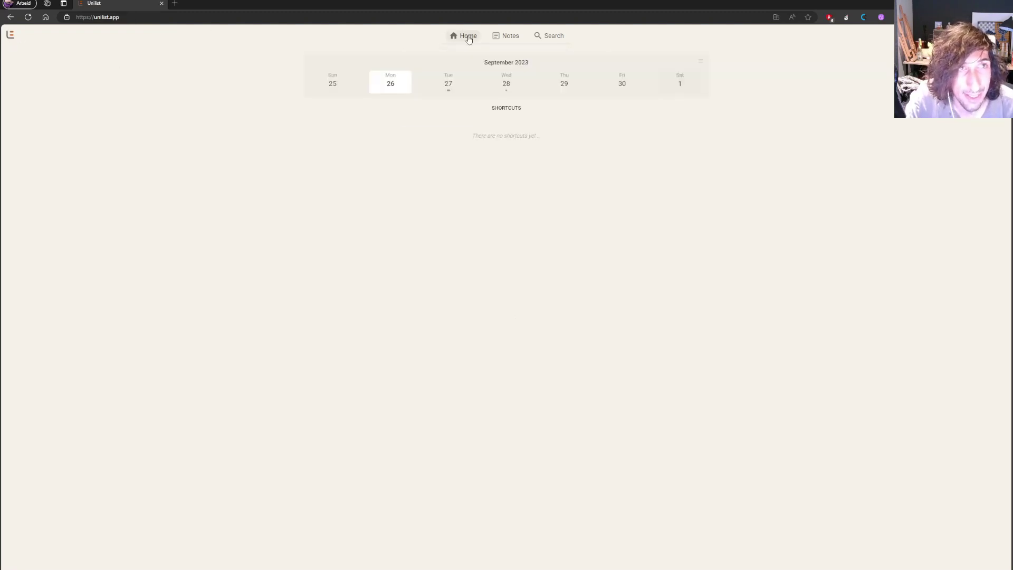
{"action": "left_click", "coordinate": [10, 35]}
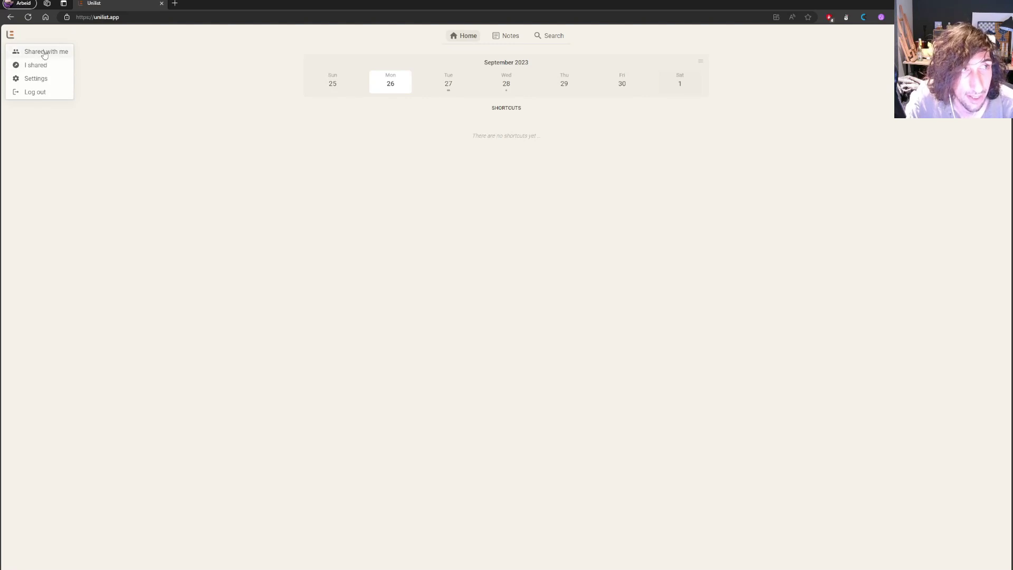
{"action": "left_click", "coordinate": [49, 66]}
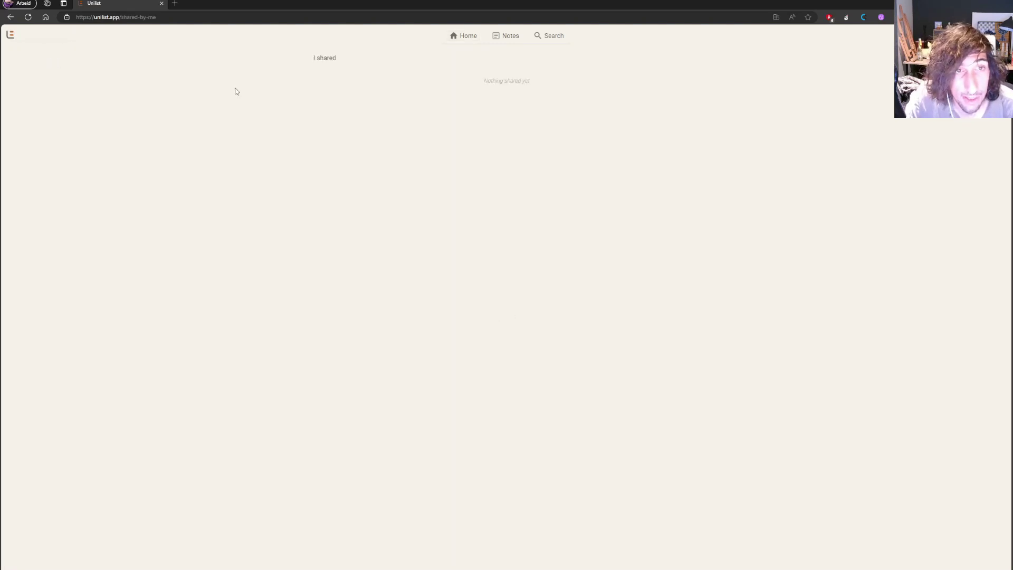
{"action": "key", "text": "alt+Left"}
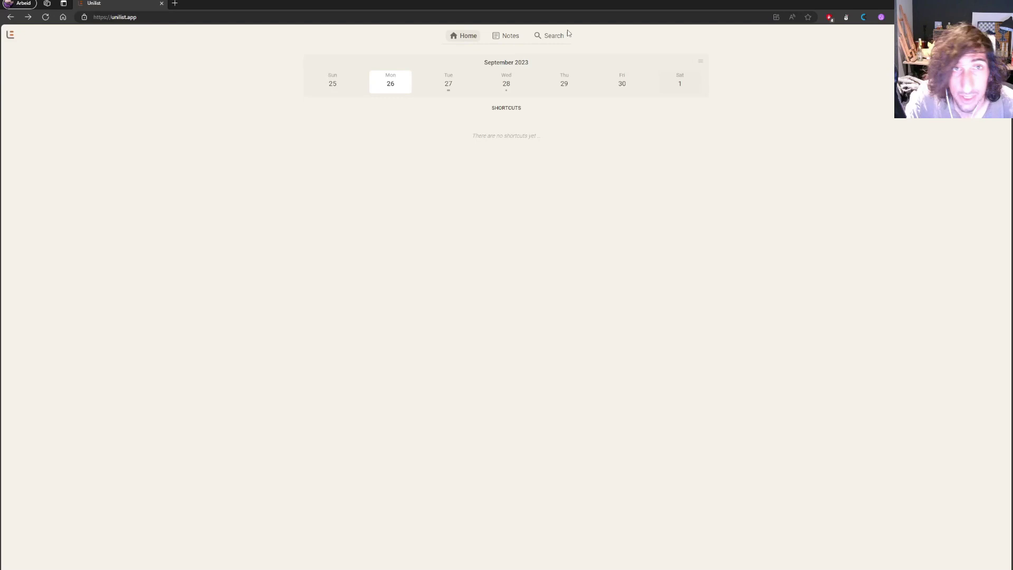
{"action": "left_click", "coordinate": [510, 36]}
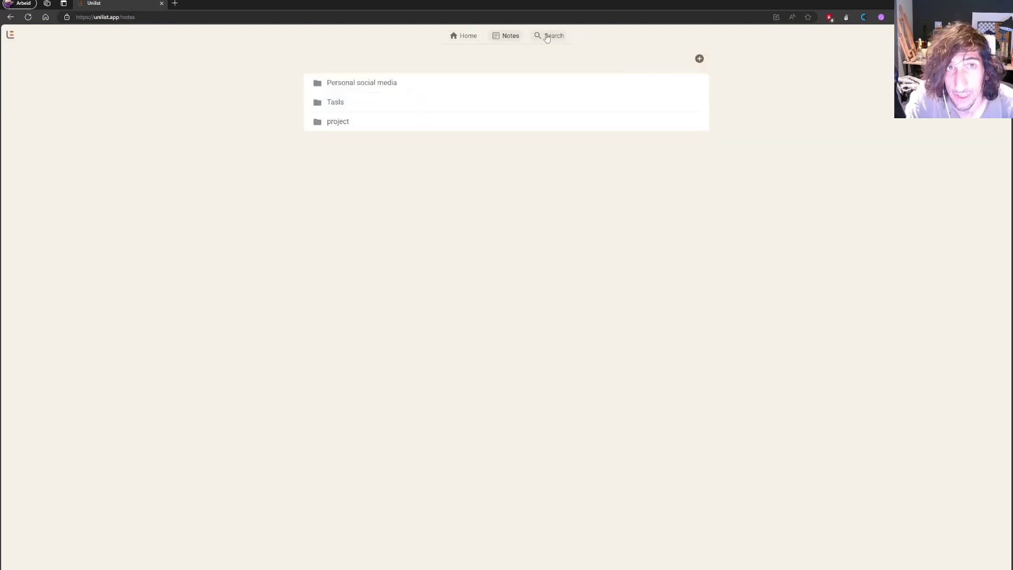
{"action": "left_click", "coordinate": [460, 37]}
{"action": "left_click", "coordinate": [508, 37]}
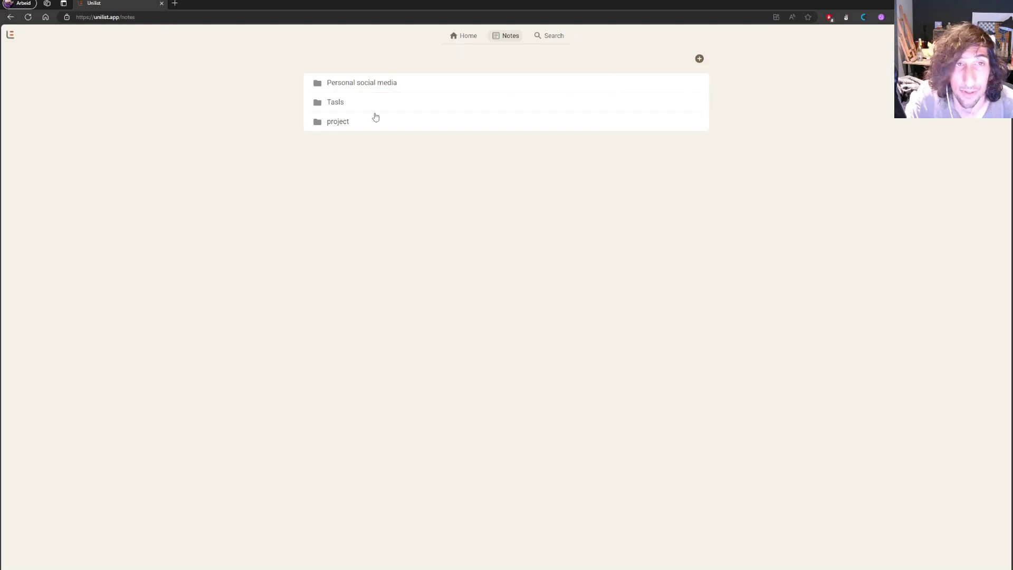
Inspect the Social media ideas note and Note 2 options in Personal social media, then return to the Notes root
{"action": "left_click", "coordinate": [351, 83]}
{"action": "key", "text": "alt+Left"}
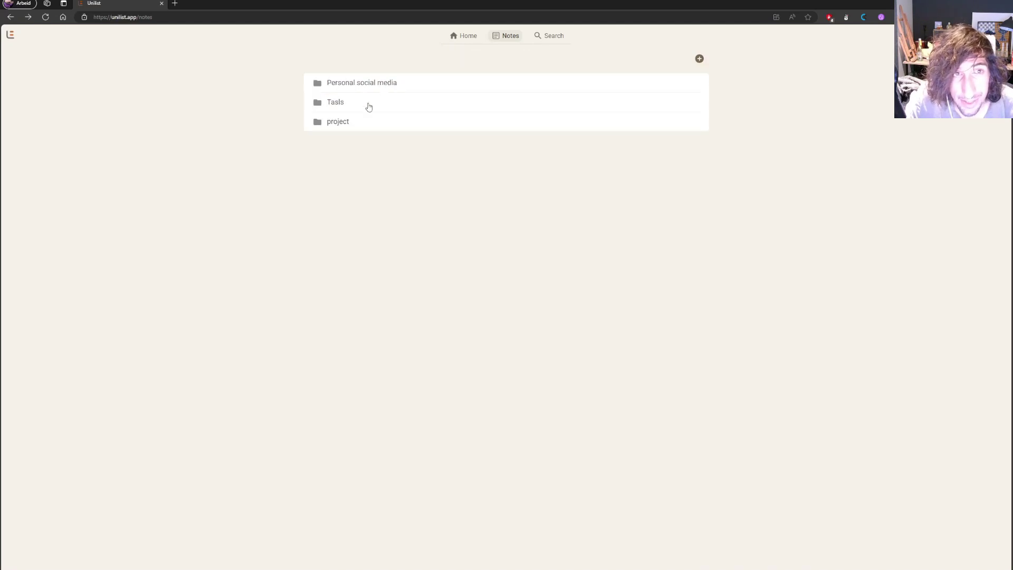
{"action": "left_click", "coordinate": [350, 85]}
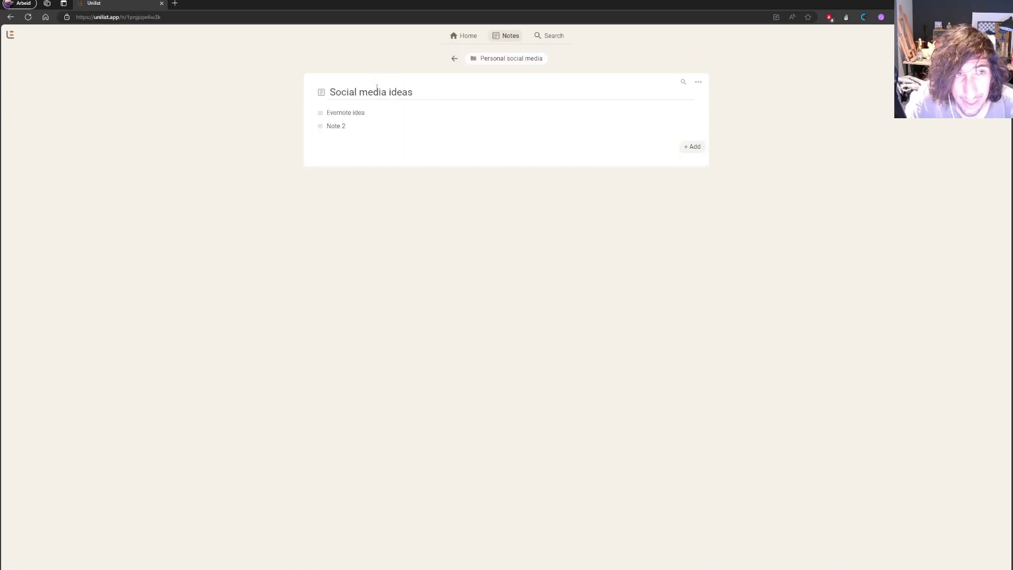
{"action": "left_click", "coordinate": [377, 88]}
{"action": "key", "text": "alt+Left"}
{"action": "left_click", "coordinate": [320, 127]}
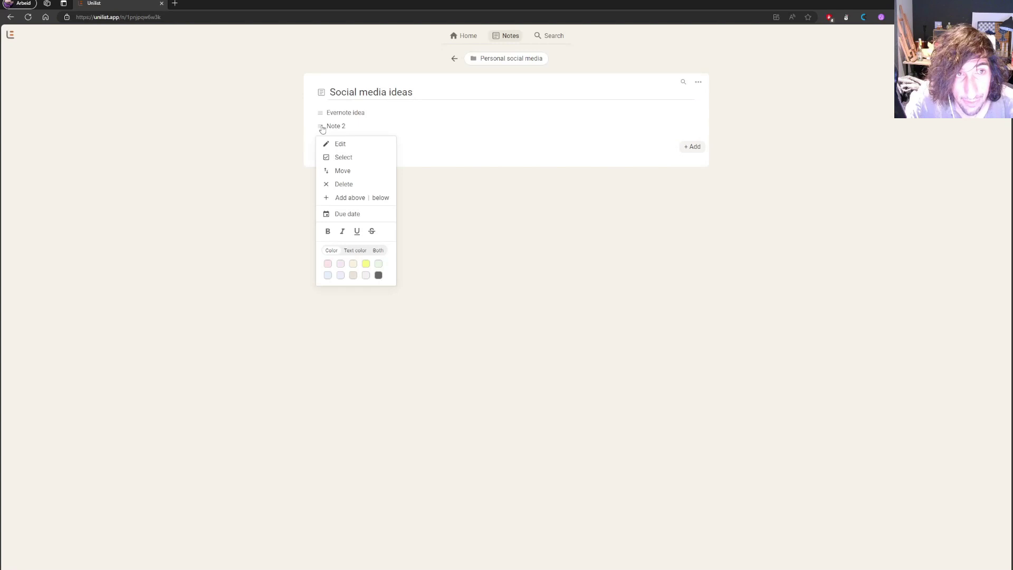
{"action": "left_click", "coordinate": [343, 126]}
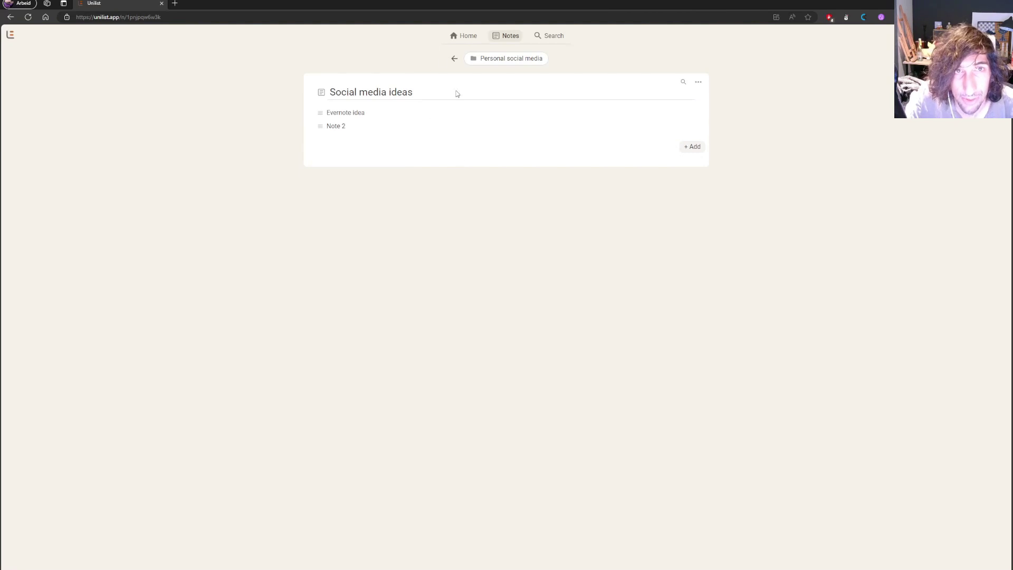
{"action": "left_click", "coordinate": [455, 58]}
{"action": "left_click", "coordinate": [454, 58]}
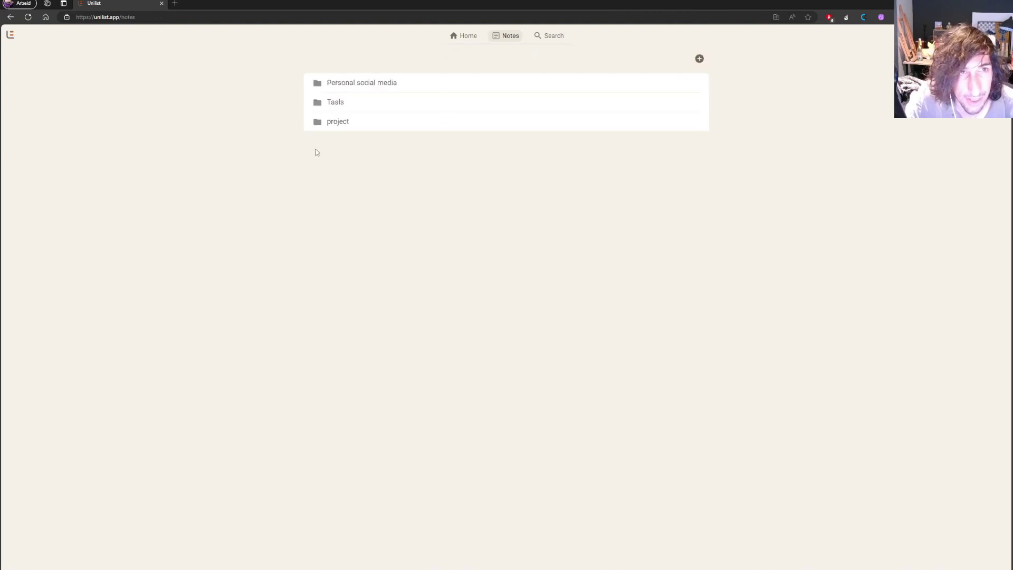
Create a folder named 'Reassources' and start a blank note inside it
{"action": "left_click", "coordinate": [700, 59]}
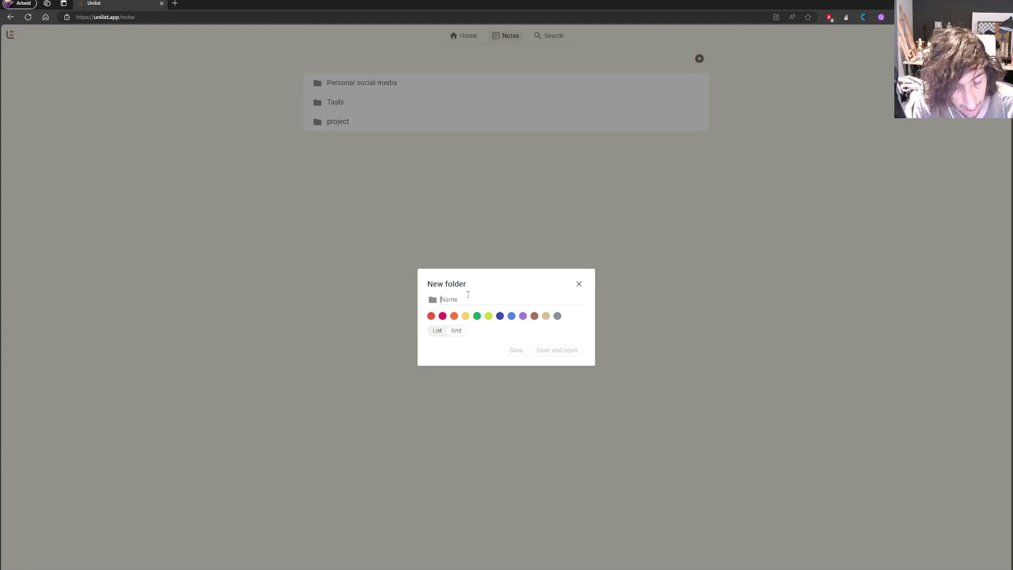
{"action": "type", "text": "Reassources"}
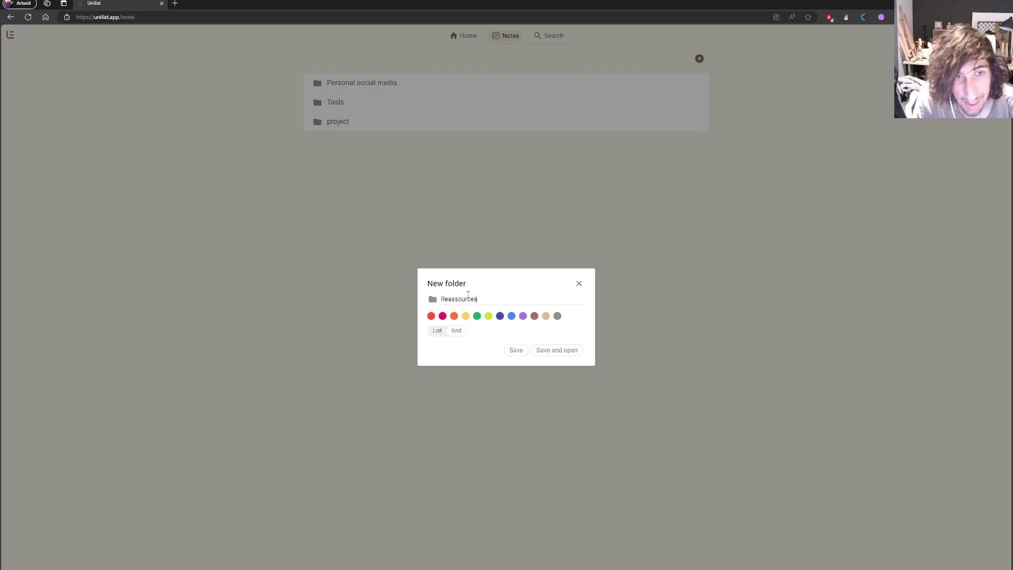
{"action": "left_click", "coordinate": [557, 350]}
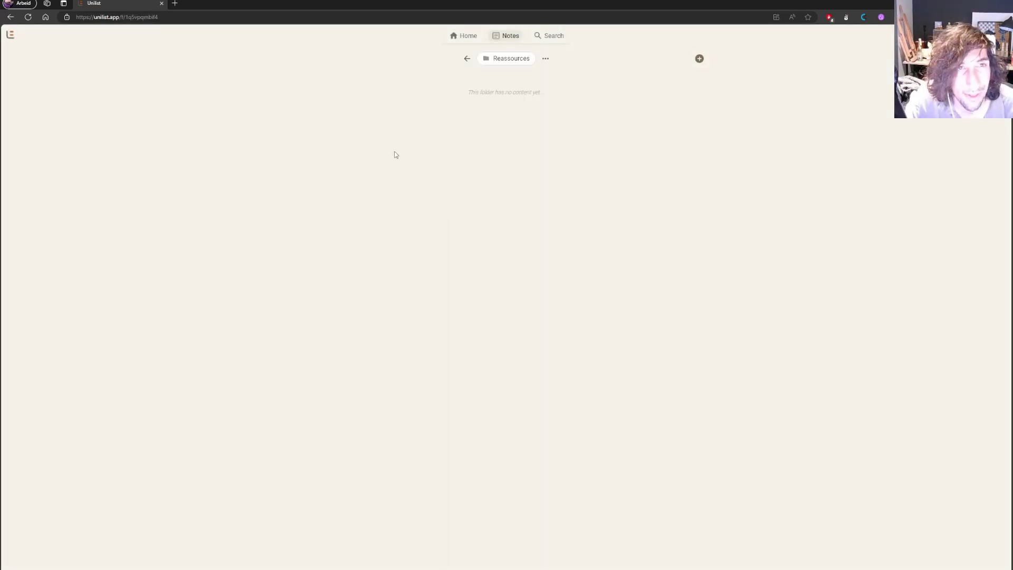
{"action": "left_click", "coordinate": [699, 59]}
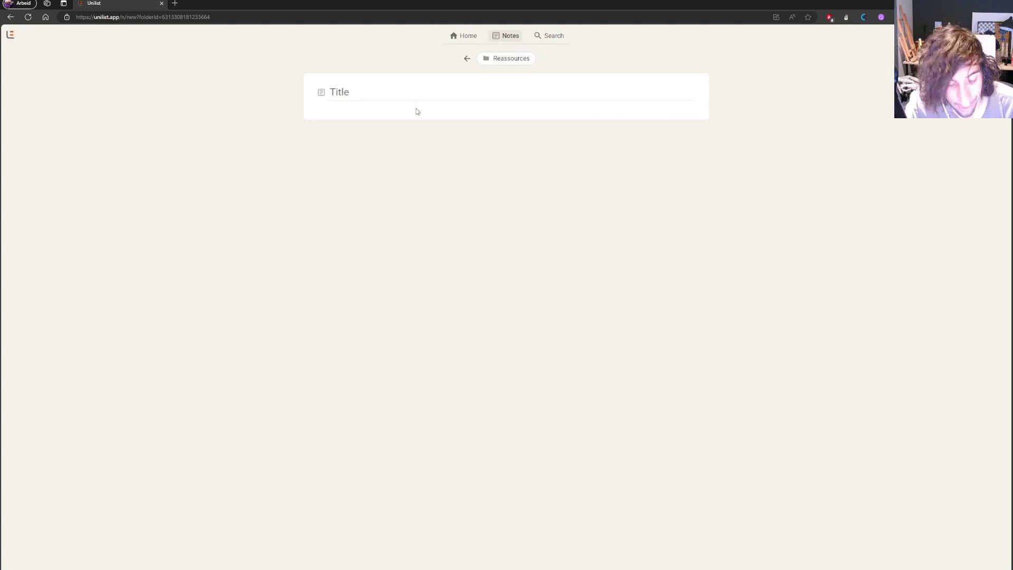
Title the new note 'Reaources 1' and add the items 'test' and 'test2'
{"action": "type", "text": "Reaour"}
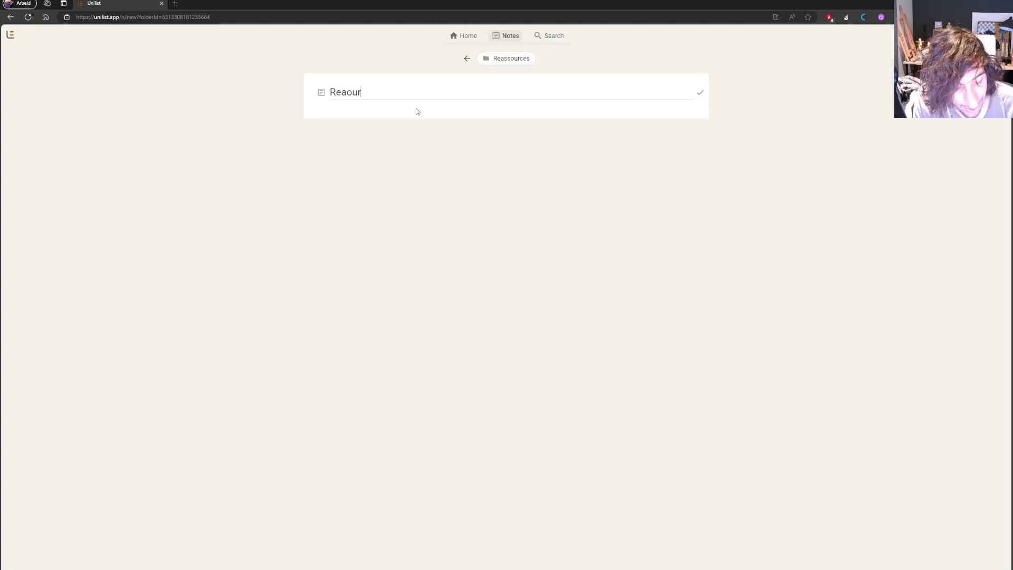
{"action": "type", "text": "ces 1"}
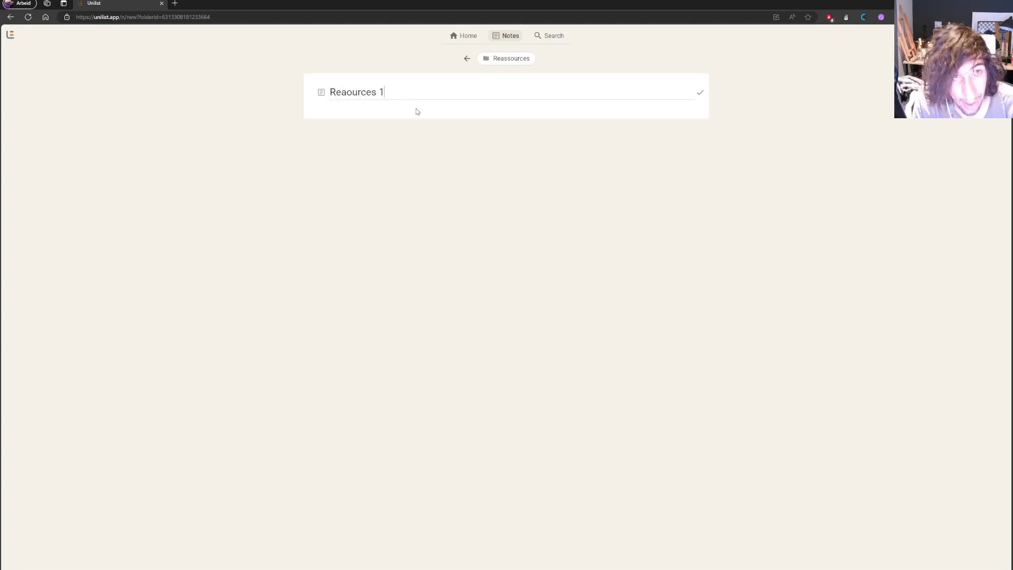
{"action": "left_click", "coordinate": [700, 92]}
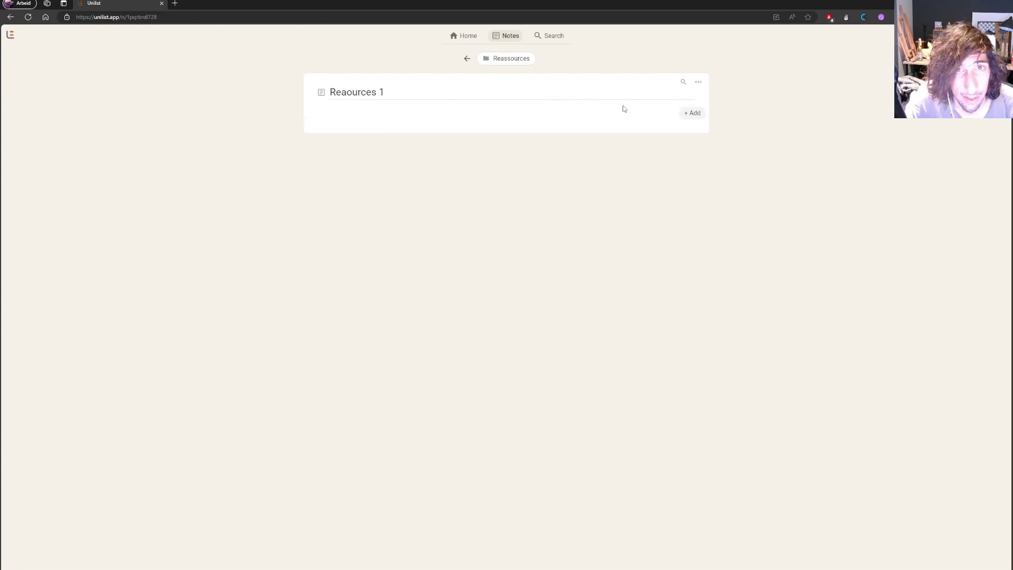
{"action": "left_click", "coordinate": [686, 118]}
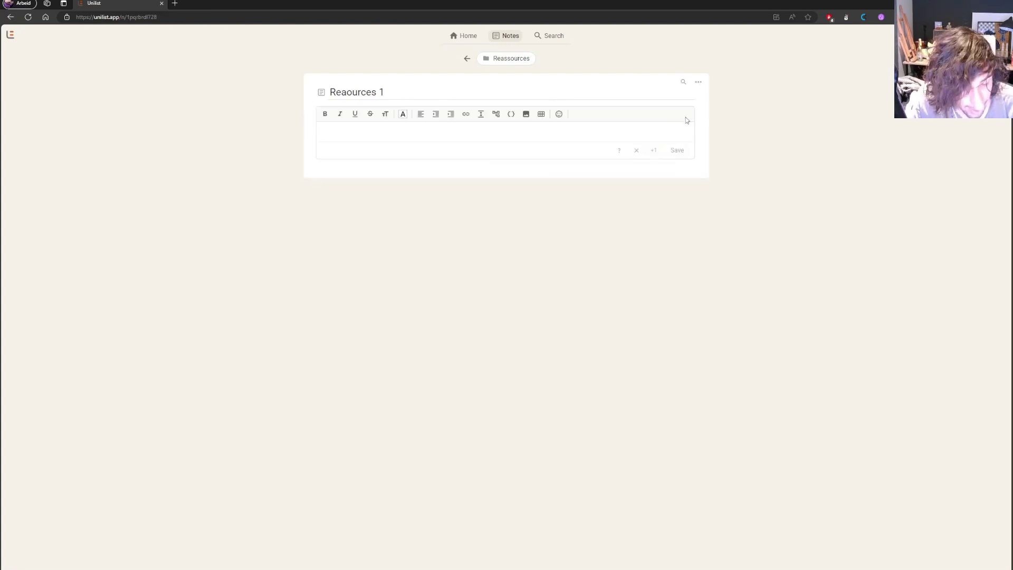
{"action": "left_click", "coordinate": [677, 151]}
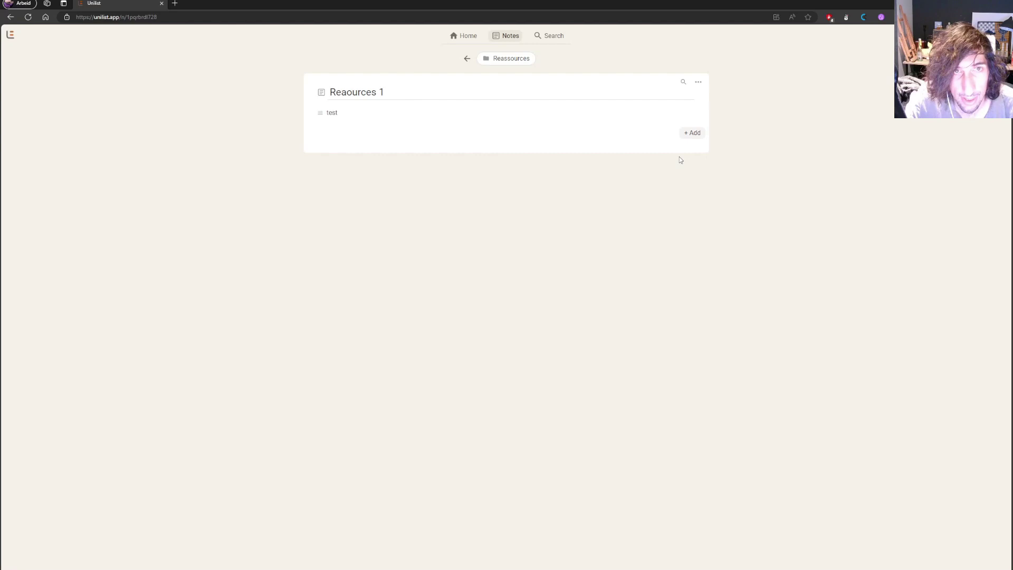
{"action": "left_click", "coordinate": [693, 133]}
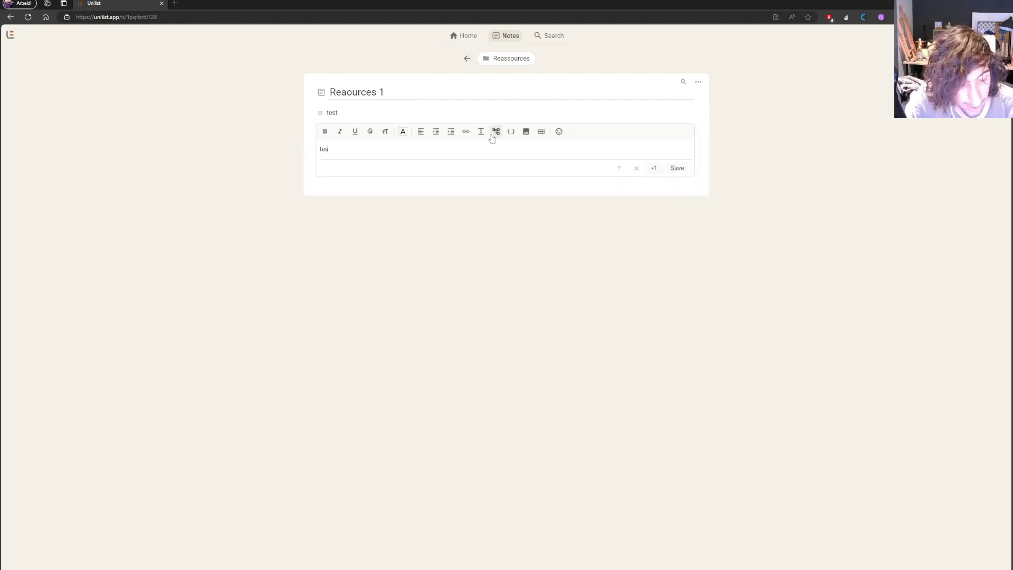
{"action": "type", "text": "test2"}
{"action": "left_click", "coordinate": [677, 167]}
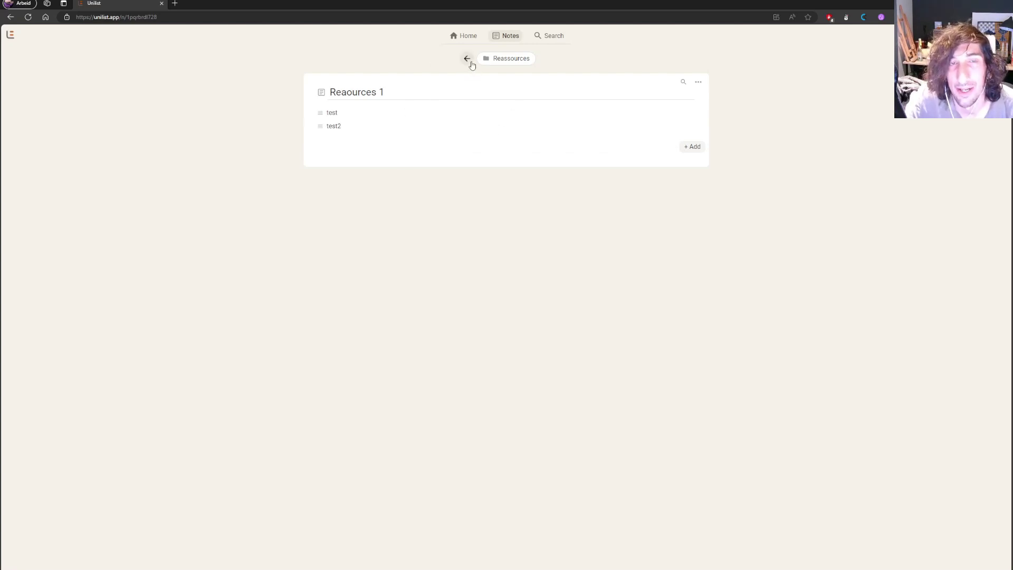
Check the Reaources 1 note and return to the Reassources folder
{"action": "left_click", "coordinate": [467, 58]}
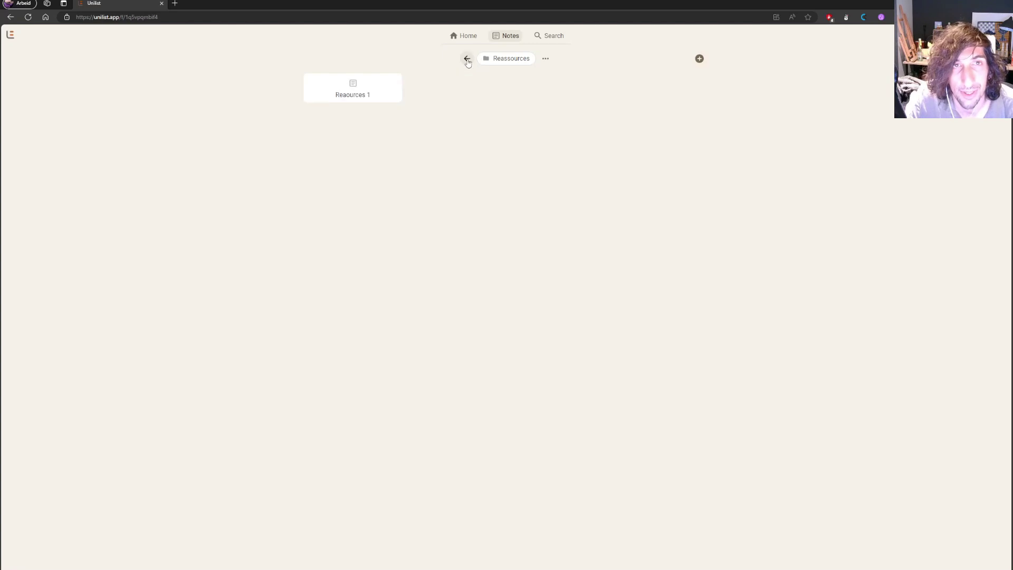
{"action": "left_click", "coordinate": [390, 82]}
{"action": "left_click", "coordinate": [479, 59]}
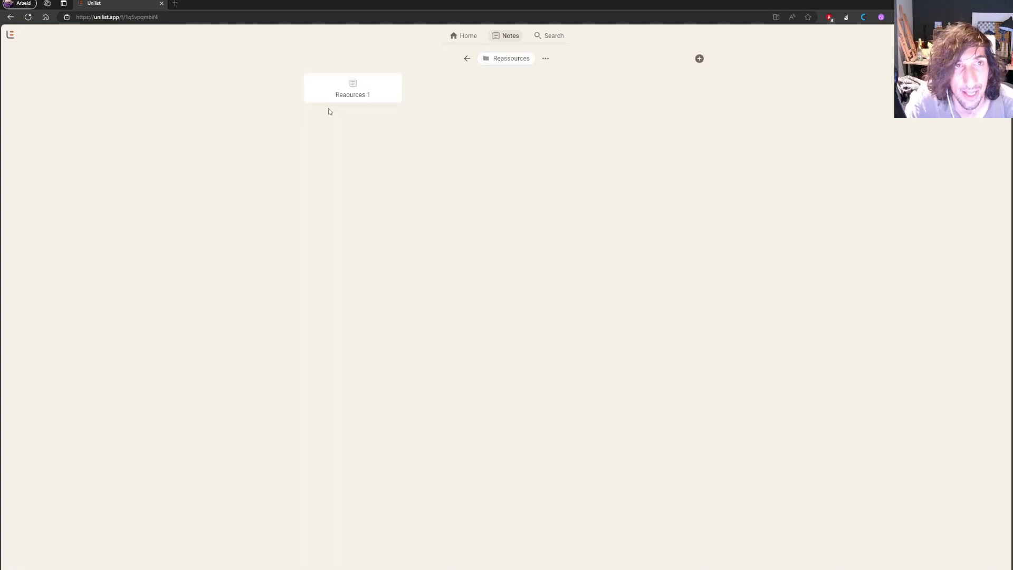
{"action": "left_click", "coordinate": [699, 59]}
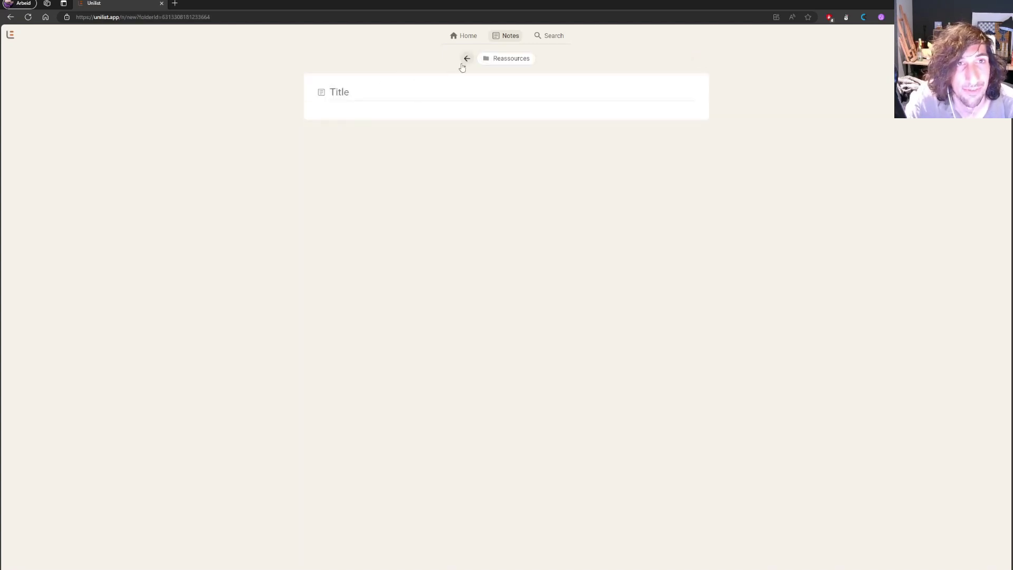
{"action": "left_click", "coordinate": [467, 59]}
Create a second note titled 'reasources 2' in the Reassources folder
{"action": "left_click", "coordinate": [700, 59]}
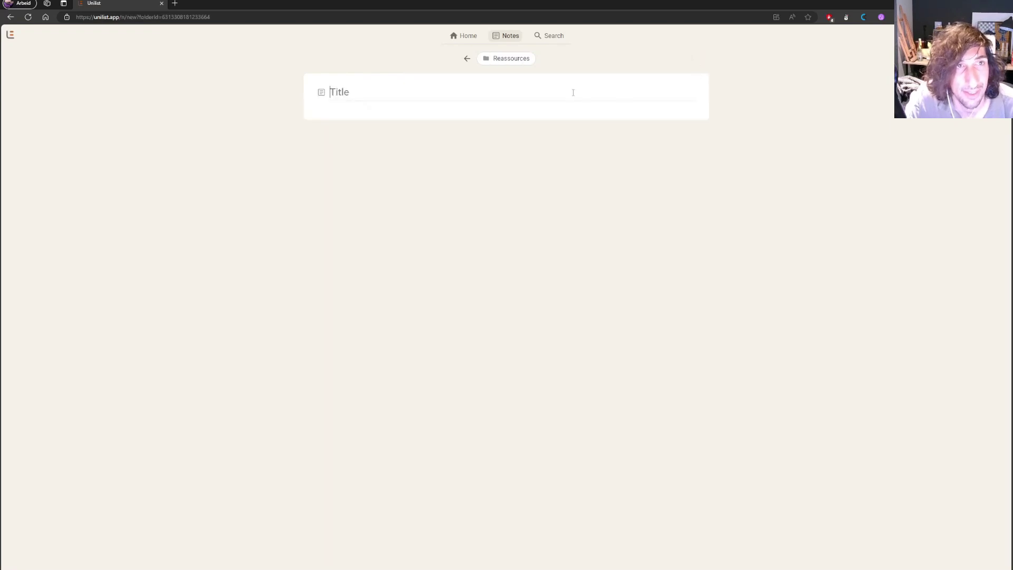
{"action": "type", "text": "reasources 2"}
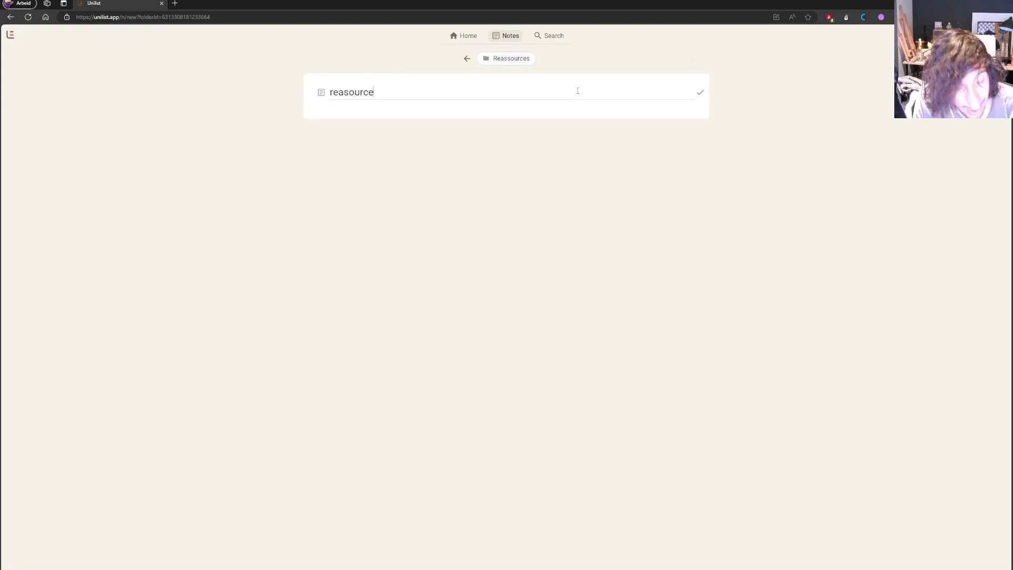
{"action": "left_click", "coordinate": [700, 94]}
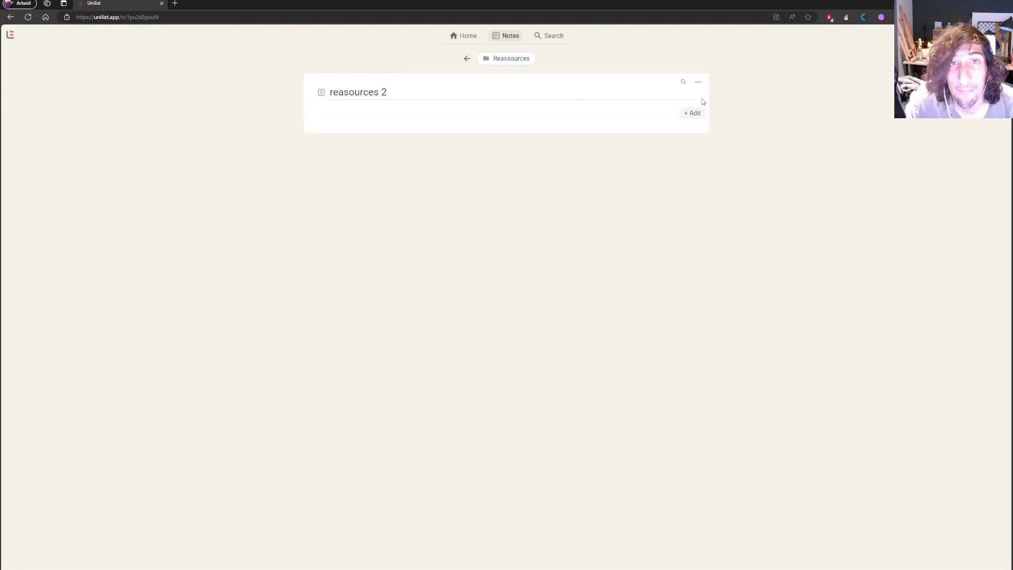
{"action": "left_click", "coordinate": [467, 59]}
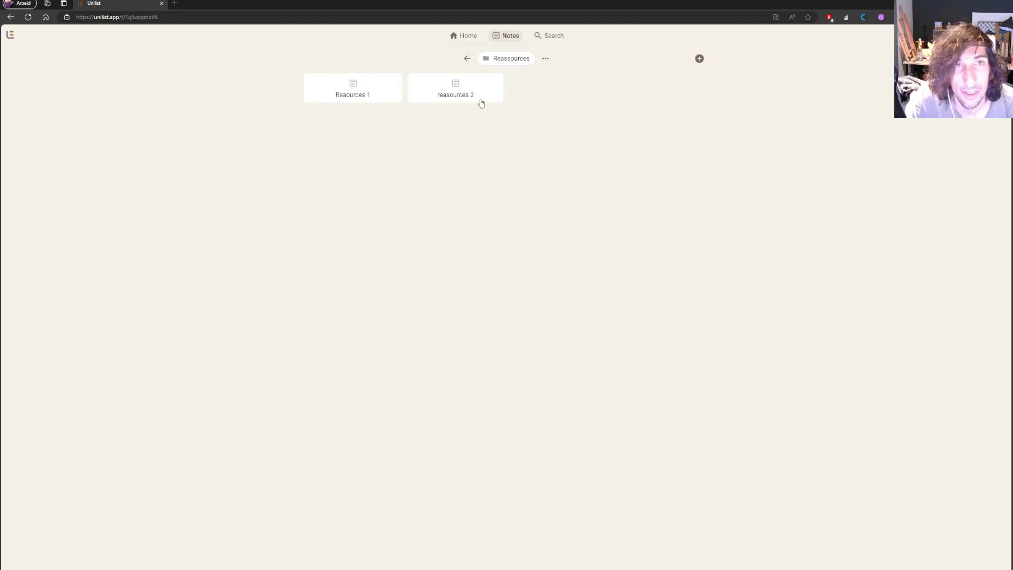
{"action": "left_click_drag", "start_coordinate": [256, 113], "coordinate": [528, 78]}
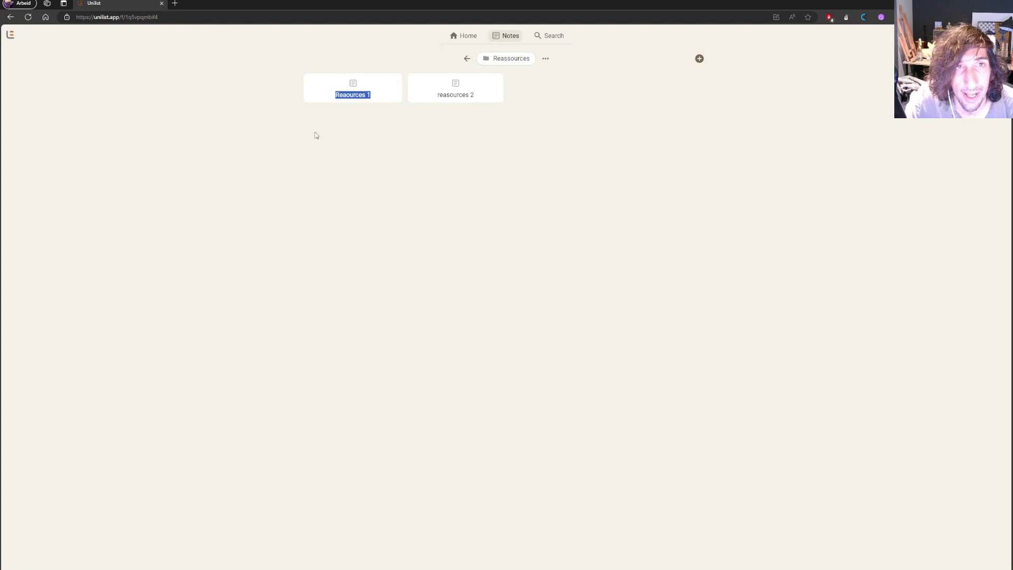
{"action": "left_click", "coordinate": [438, 97]}
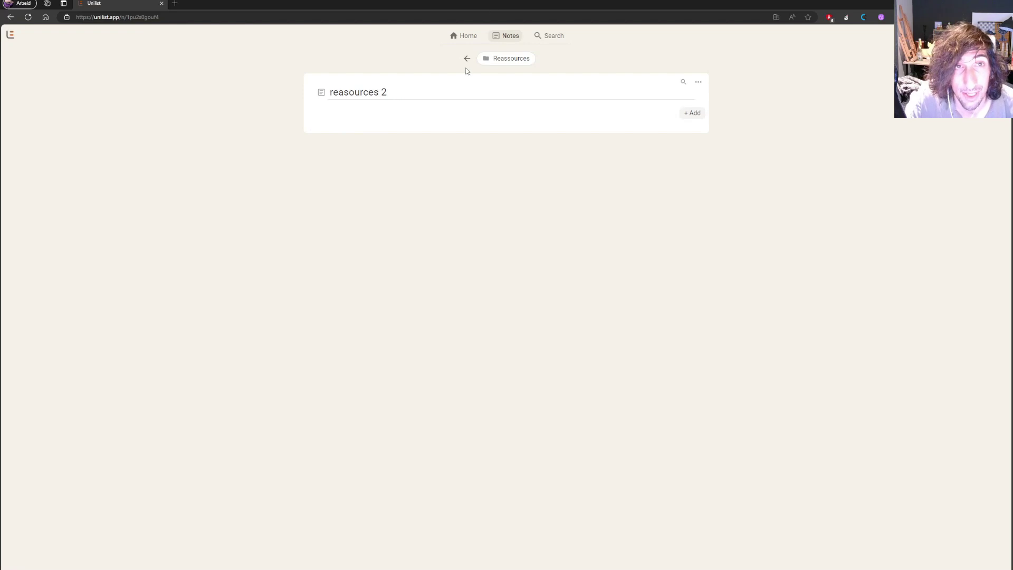
{"action": "left_click", "coordinate": [467, 59]}
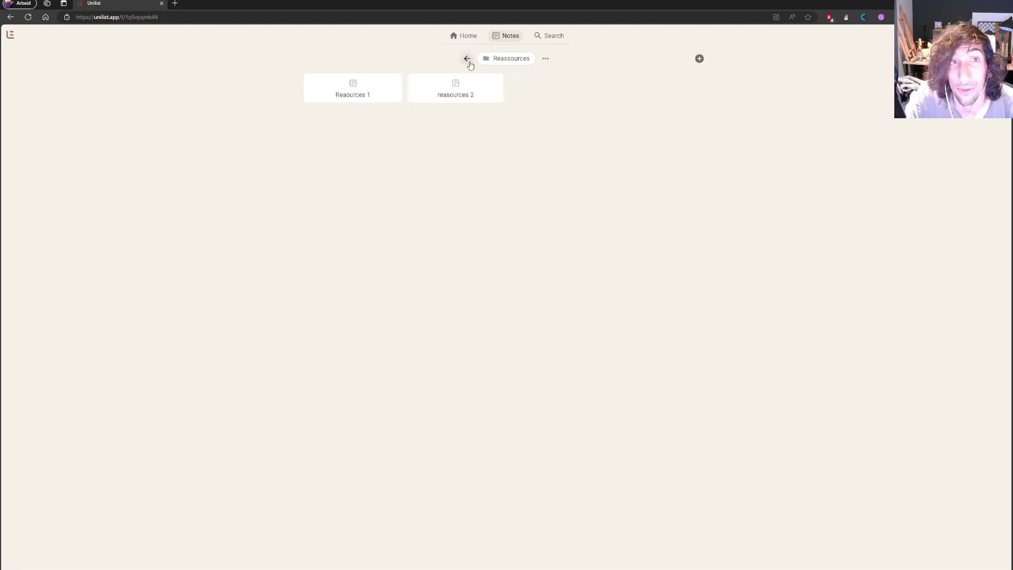
{"action": "left_click", "coordinate": [546, 59]}
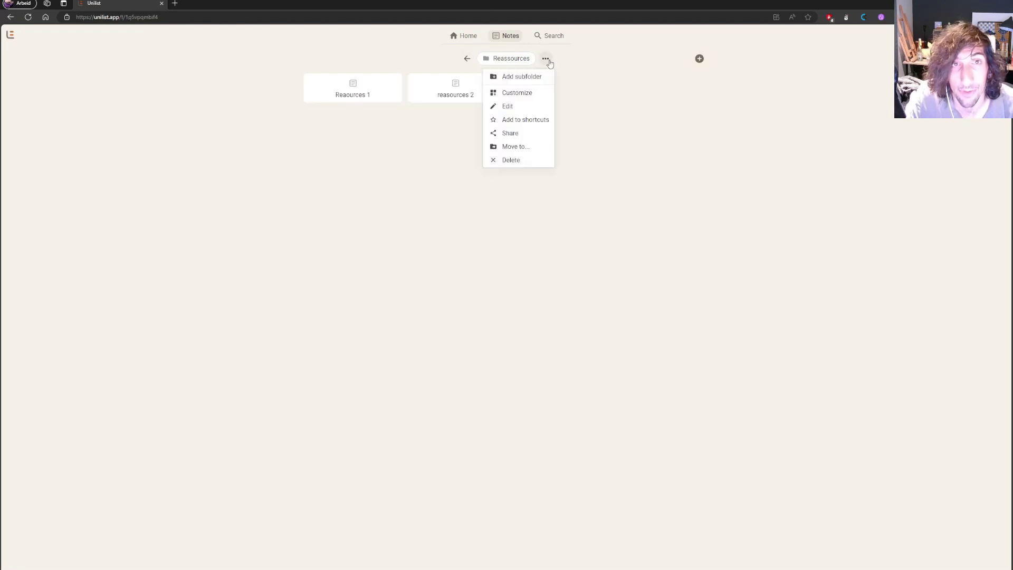
{"action": "left_click", "coordinate": [508, 106]}
{"action": "left_click", "coordinate": [579, 283]}
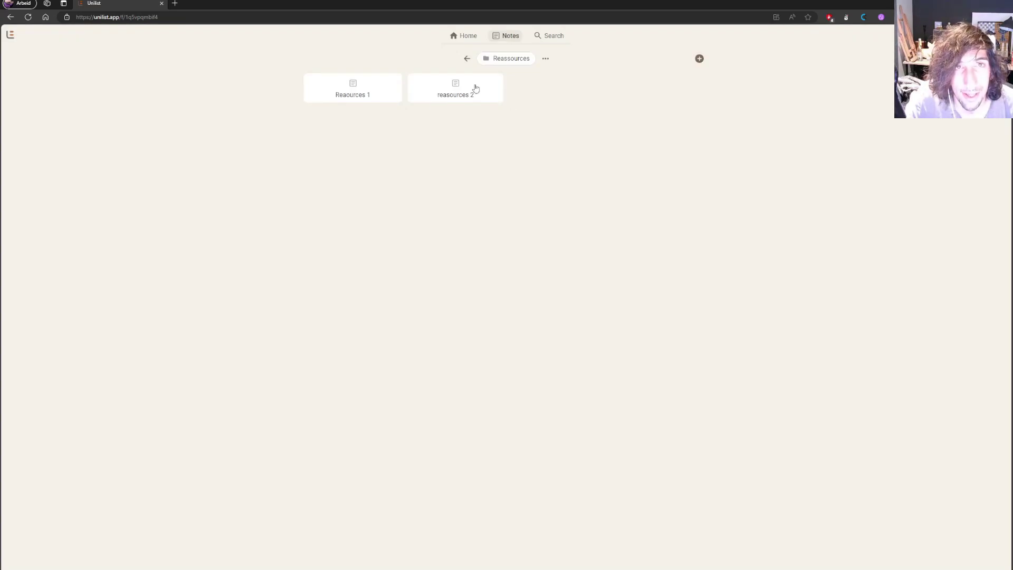
{"action": "left_click", "coordinate": [434, 93]}
{"action": "left_click", "coordinate": [464, 62]}
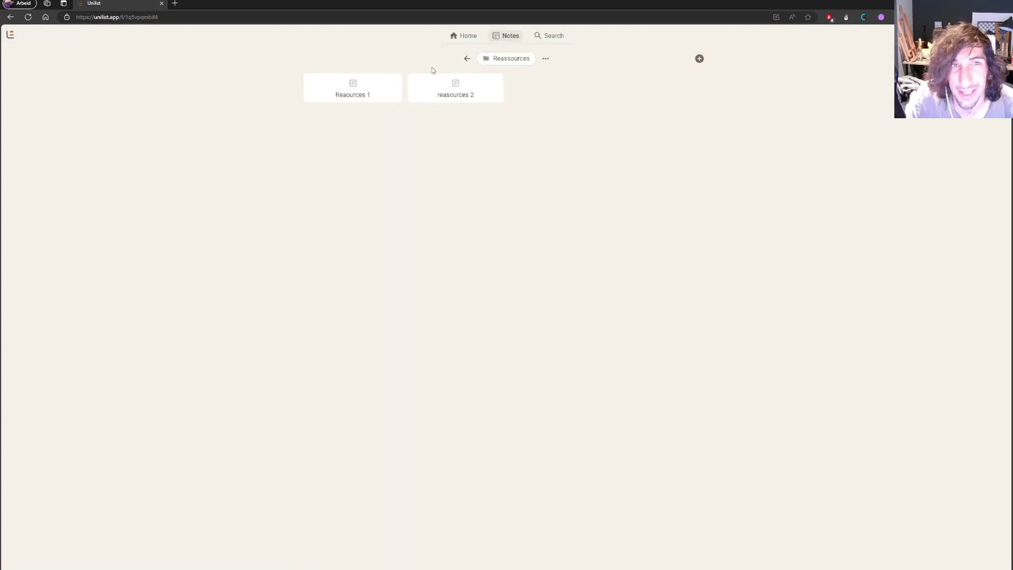
Go to Home and switch the calendar between Tue 27 and Wed 28
{"action": "left_click", "coordinate": [349, 95]}
{"action": "left_click", "coordinate": [465, 58]}
{"action": "left_click", "coordinate": [464, 35]}
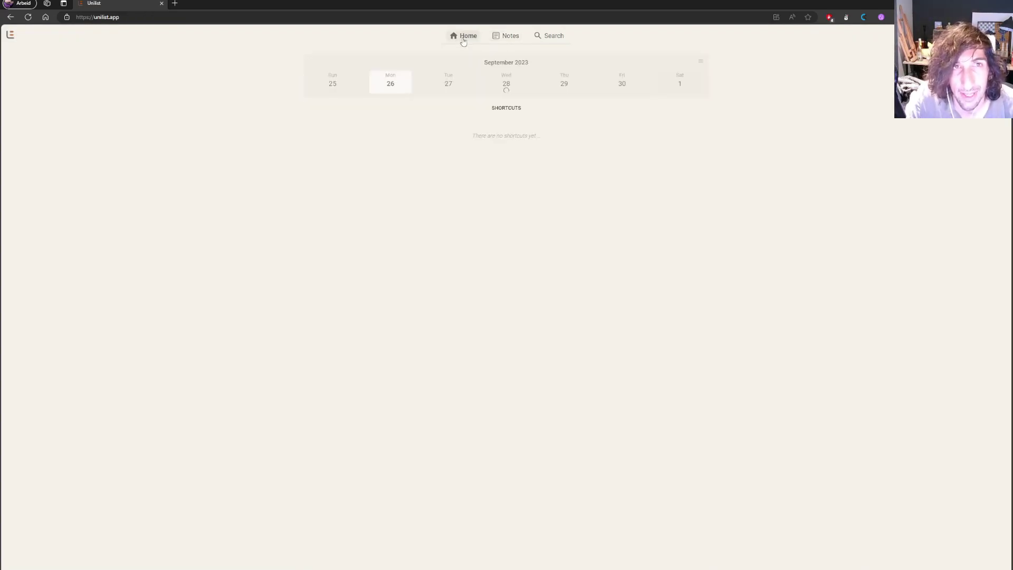
{"action": "left_click", "coordinate": [506, 83]}
{"action": "left_click", "coordinate": [448, 84]}
{"action": "left_click", "coordinate": [508, 89]}
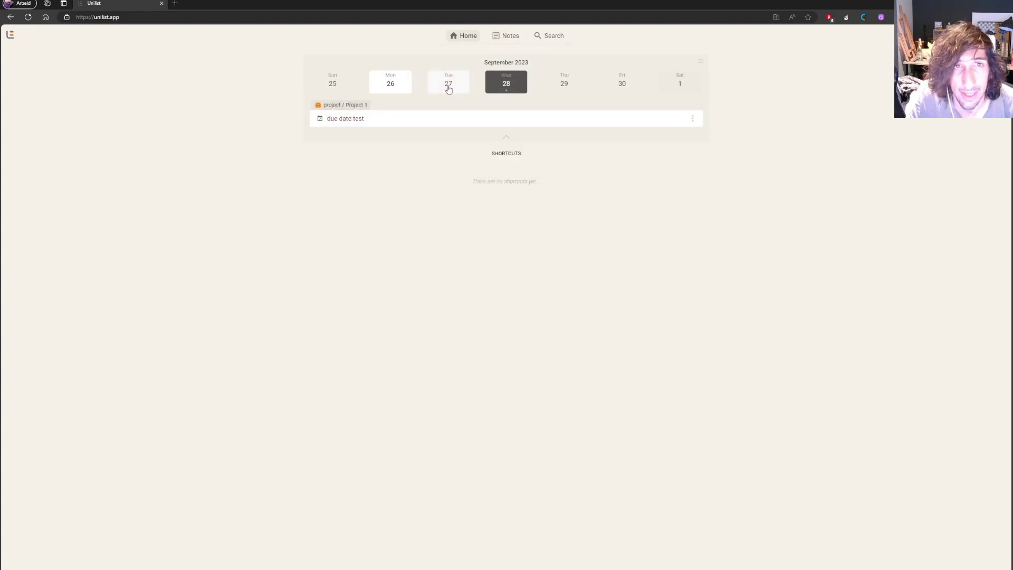
{"action": "left_click", "coordinate": [447, 87]}
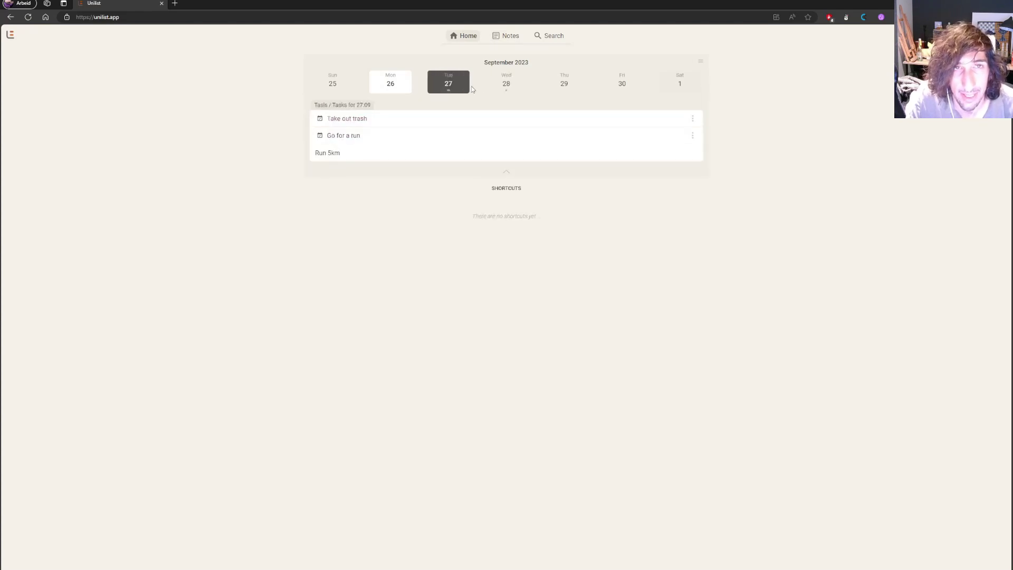
{"action": "left_click", "coordinate": [516, 93]}
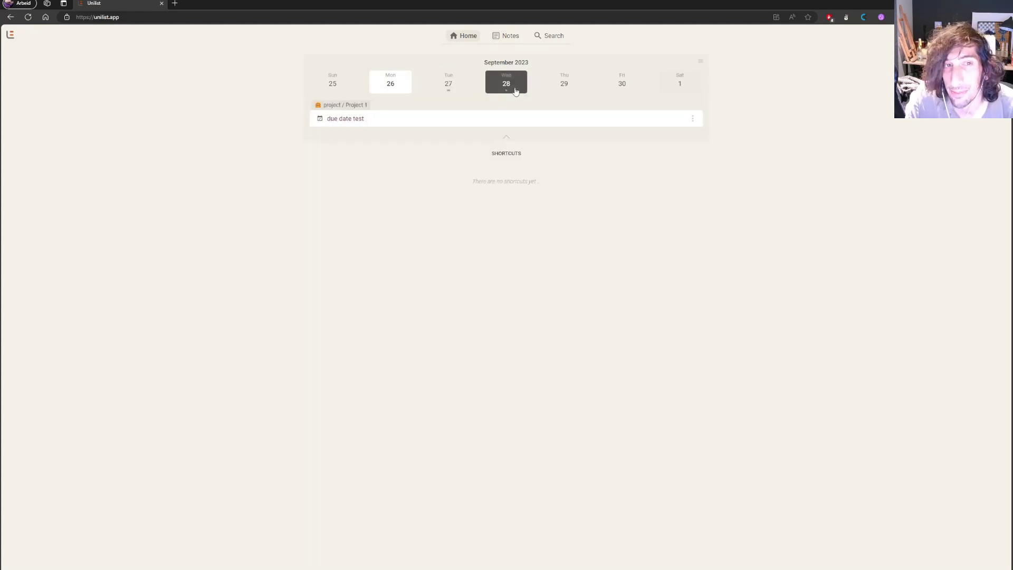
Open the reasources 2 note in Reassources, then return to the Home page
{"action": "left_click", "coordinate": [502, 38]}
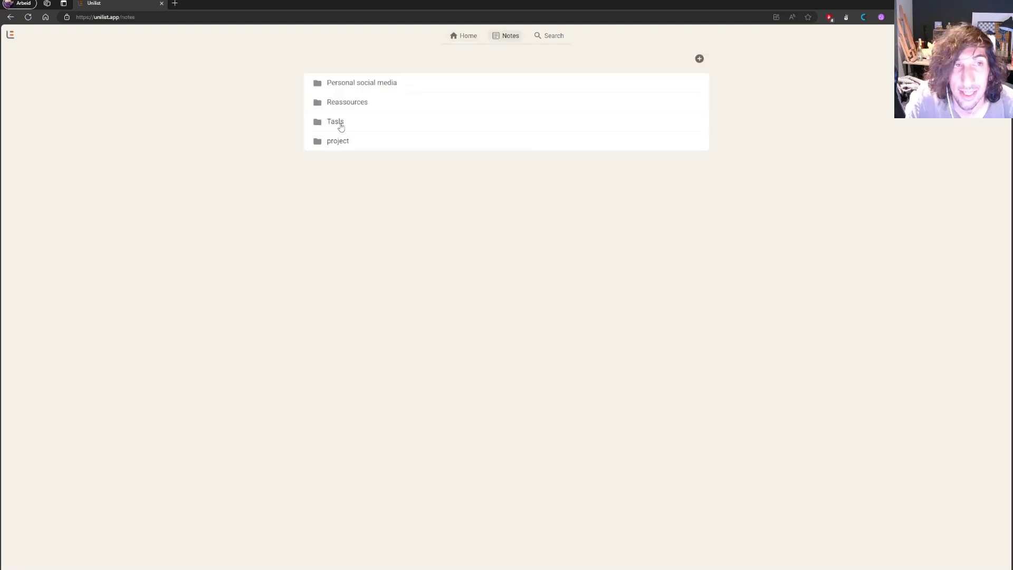
{"action": "left_click", "coordinate": [352, 104]}
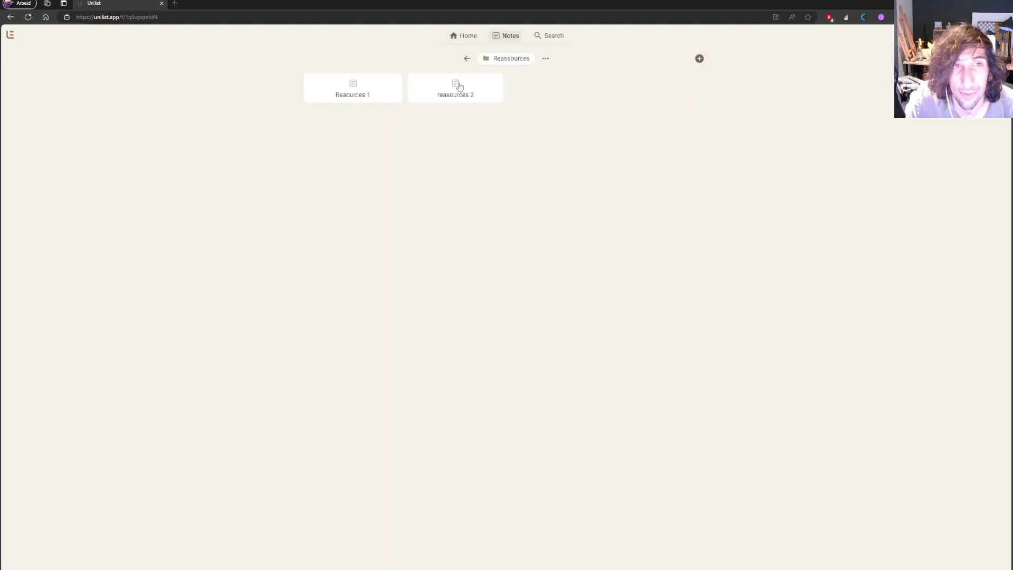
{"action": "left_click", "coordinate": [459, 86]}
{"action": "left_click", "coordinate": [469, 61]}
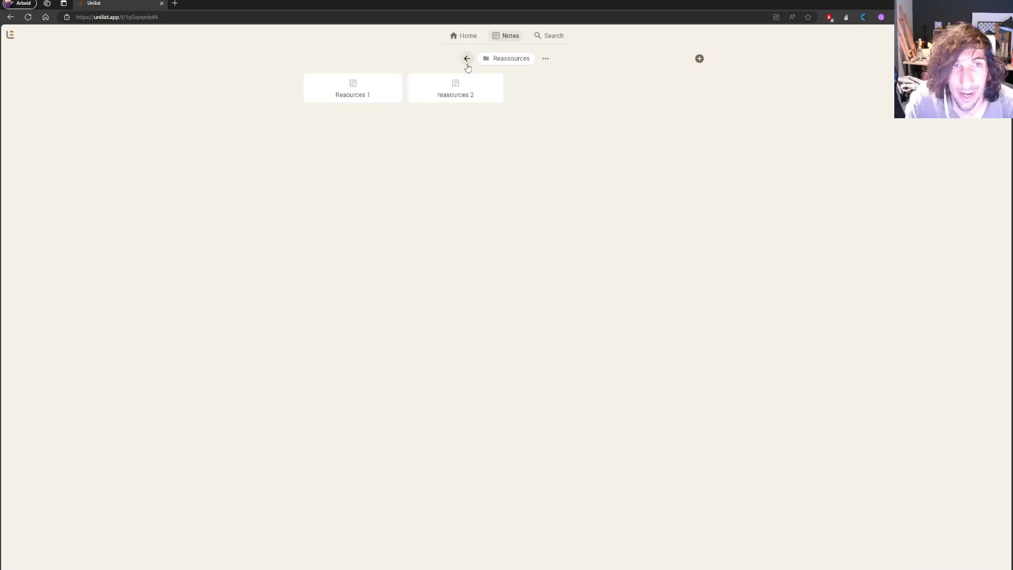
{"action": "left_click_drag", "start_coordinate": [560, 104], "coordinate": [441, 80]}
{"action": "left_click", "coordinate": [402, 151]}
{"action": "left_click", "coordinate": [581, 95]}
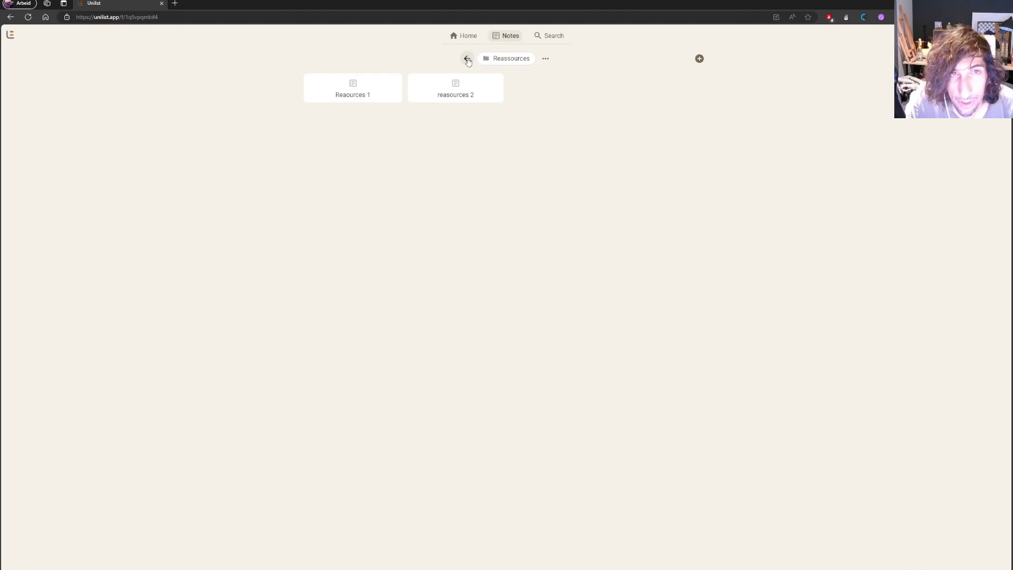
{"action": "left_click", "coordinate": [467, 59]}
{"action": "left_click", "coordinate": [460, 37]}
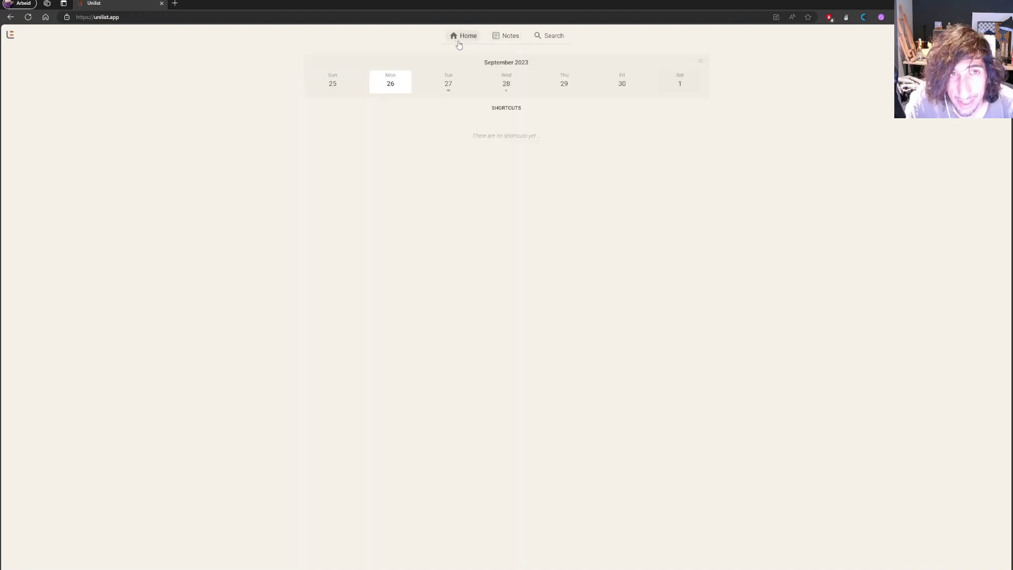
Open Search to see recently visited notes, close it, and show the Notes folder list
{"action": "left_click", "coordinate": [554, 36]}
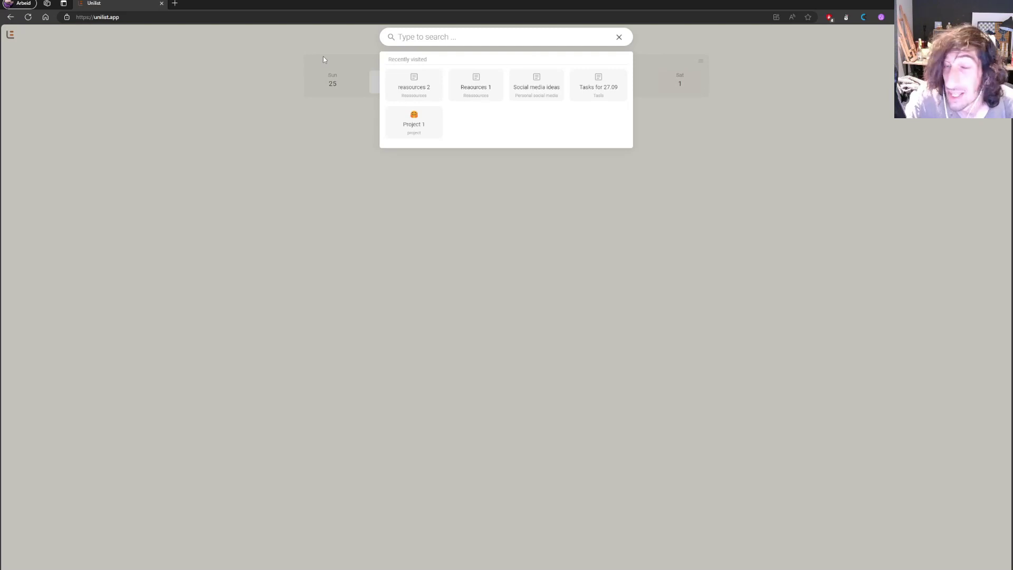
{"action": "left_click", "coordinate": [618, 38]}
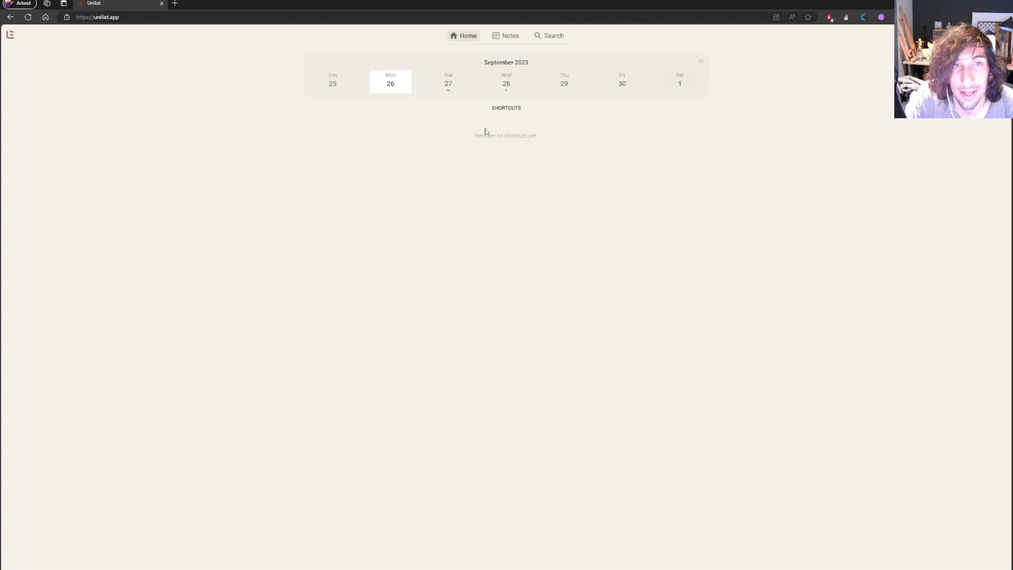
{"action": "left_click_drag", "start_coordinate": [504, 136], "coordinate": [429, 133]}
{"action": "left_click_drag", "start_coordinate": [499, 136], "coordinate": [481, 136]}
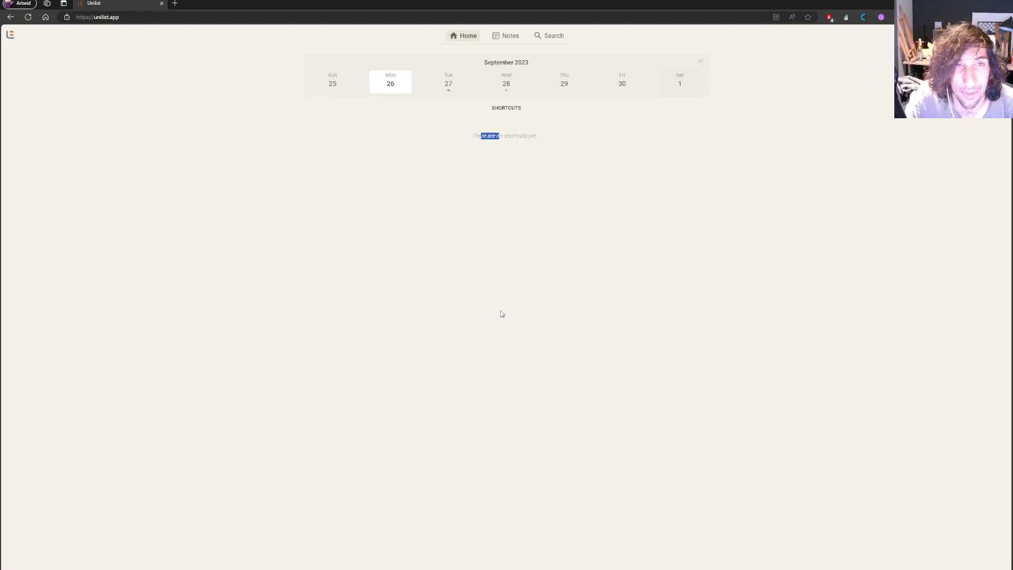
{"action": "left_click", "coordinate": [459, 144]}
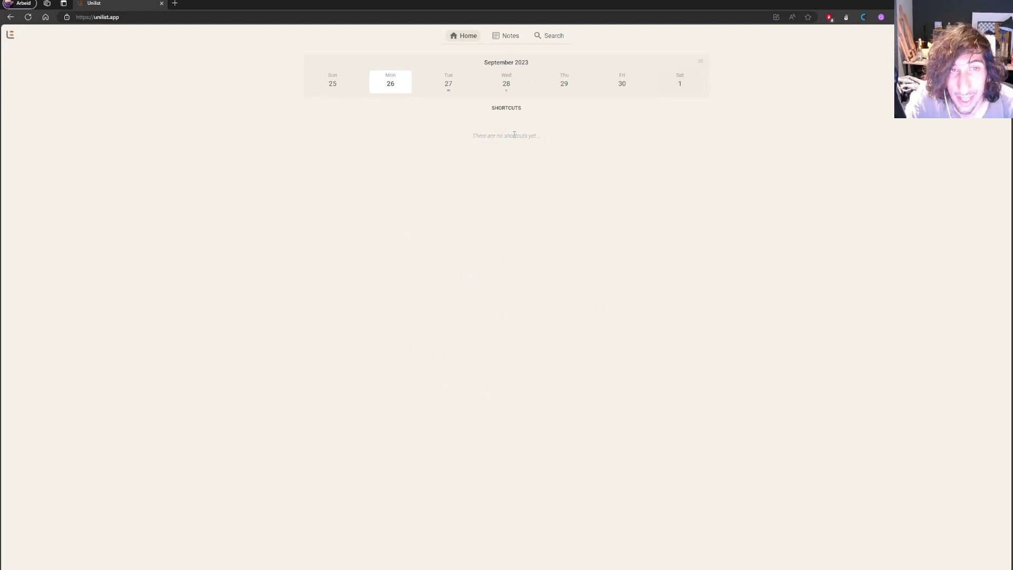
{"action": "left_click", "coordinate": [509, 35]}
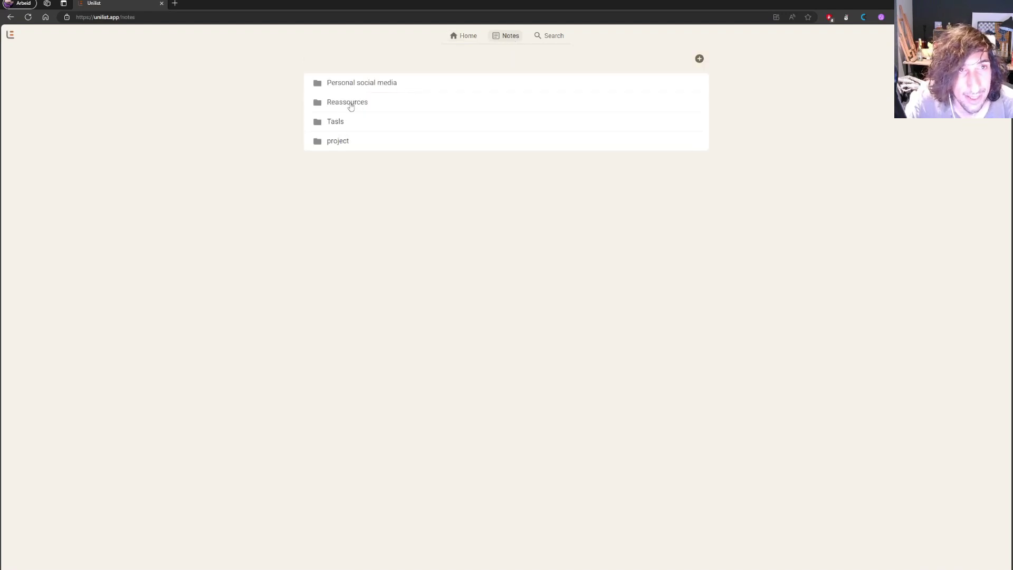
Add the Social media ideas note to shortcuts and view it on the Home page
{"action": "left_click", "coordinate": [356, 85]}
{"action": "left_click", "coordinate": [346, 87]}
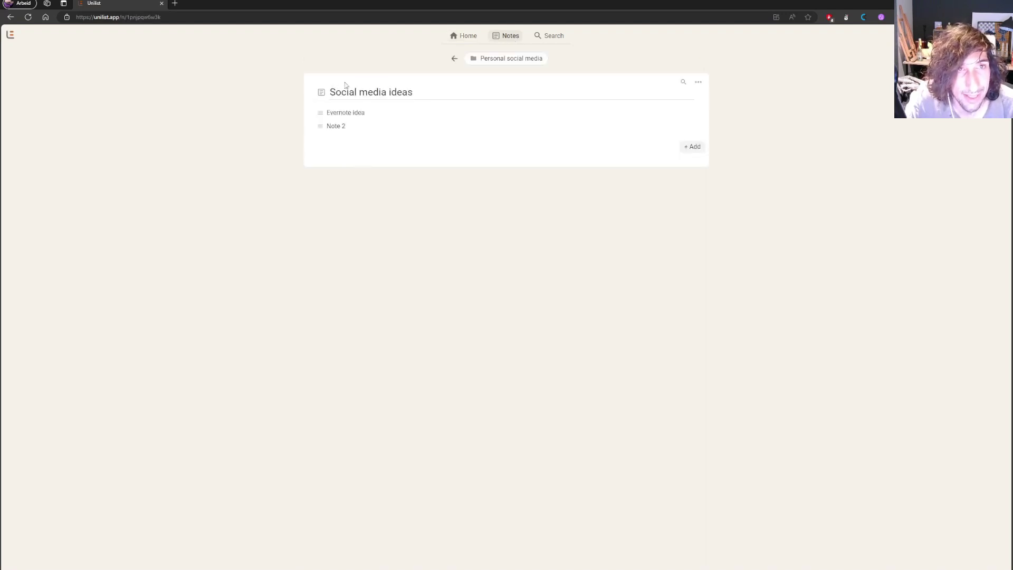
{"action": "left_click", "coordinate": [674, 86]}
{"action": "left_click", "coordinate": [698, 82]}
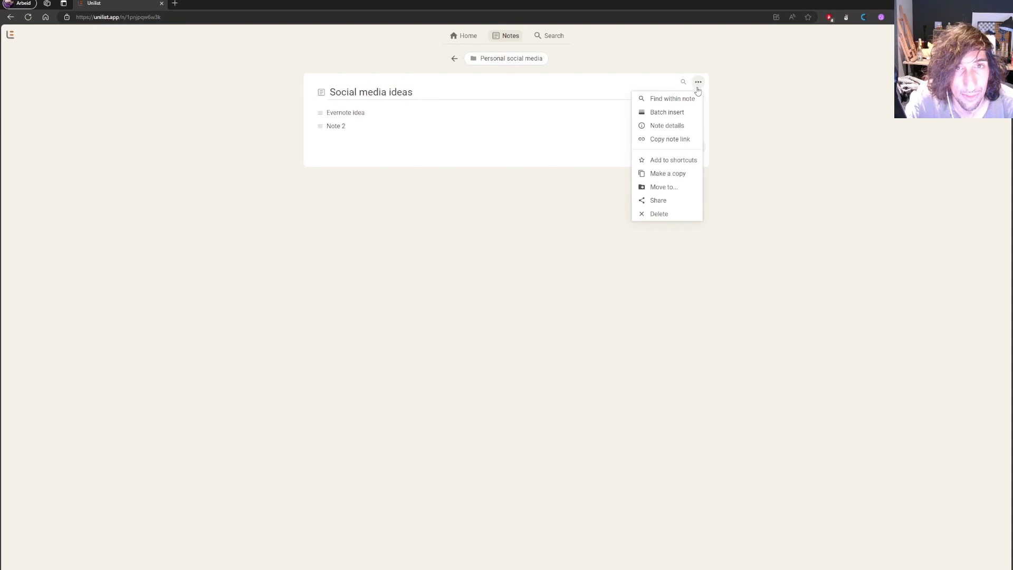
{"action": "left_click", "coordinate": [691, 160]}
{"action": "left_click", "coordinate": [463, 35]}
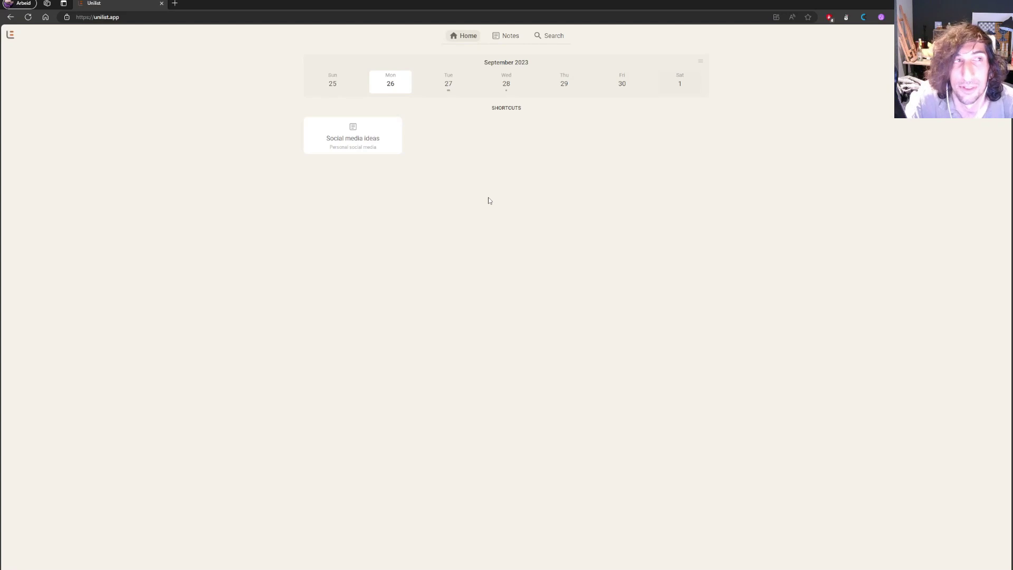
Switch from Home to the Notes folder list
{"action": "left_click", "coordinate": [514, 42]}
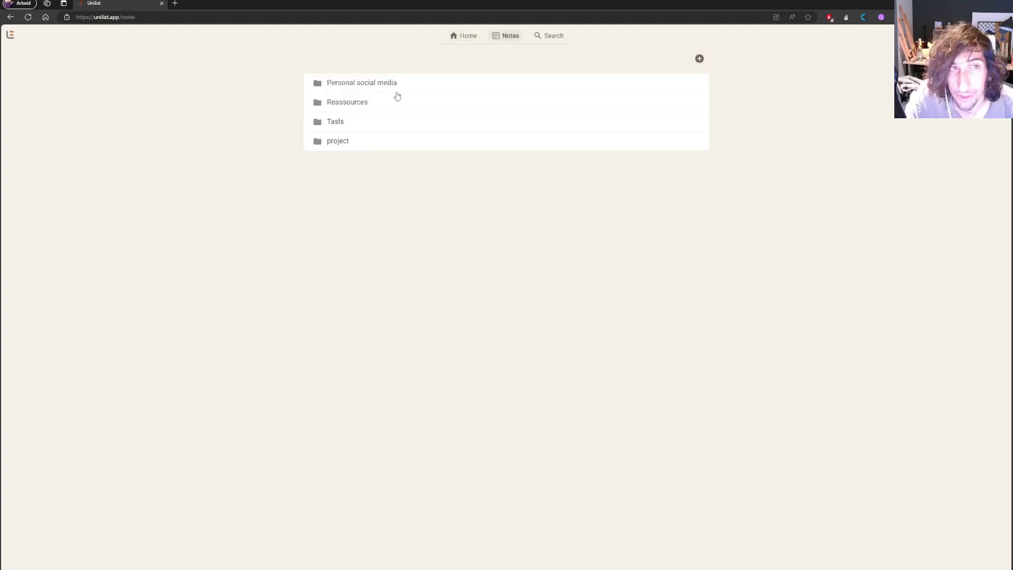